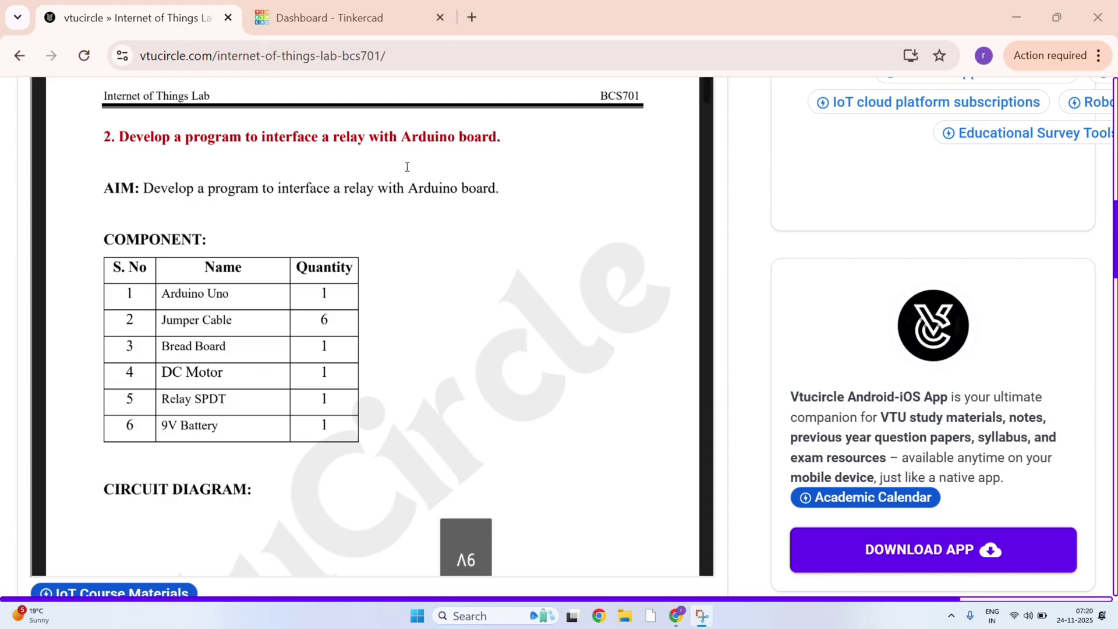
Review the relay–DC motor component table and diagram on PDF page 5, then return to Tinkercad.
scroll(384, 274, down, 2)
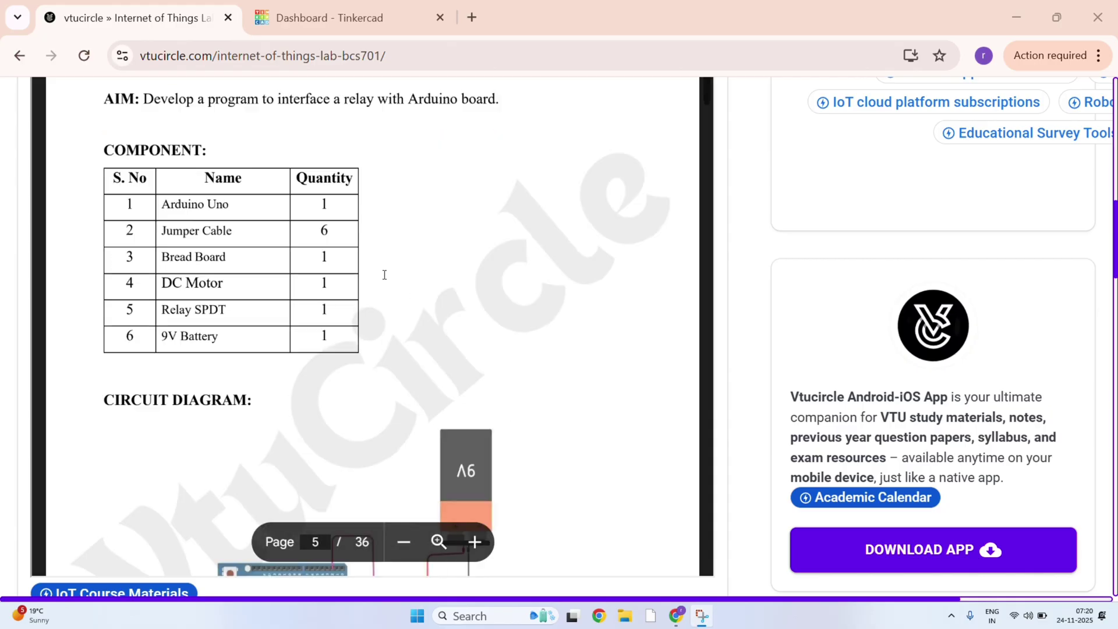
scroll(384, 275, down, 2)
scroll(384, 275, down, 3)
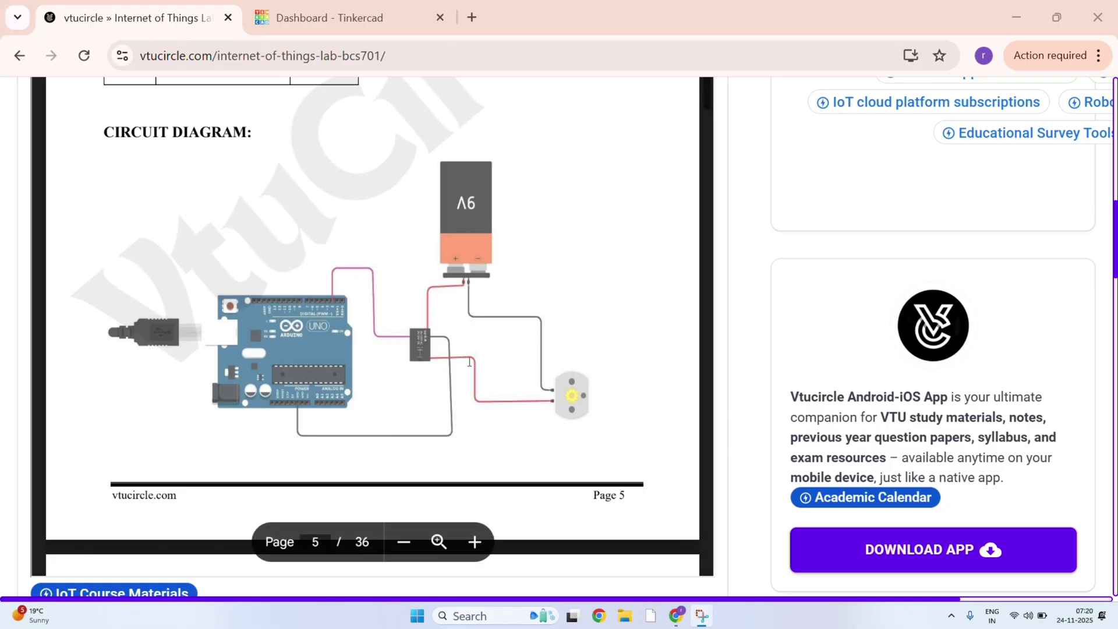
scroll(469, 362, up, 1)
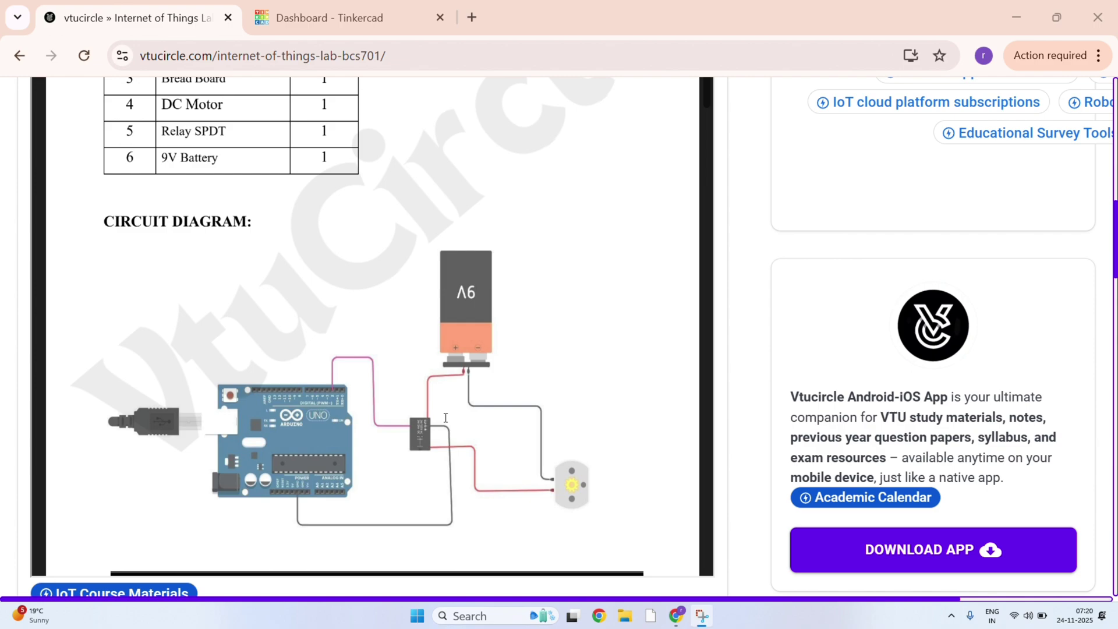
click(350, 22)
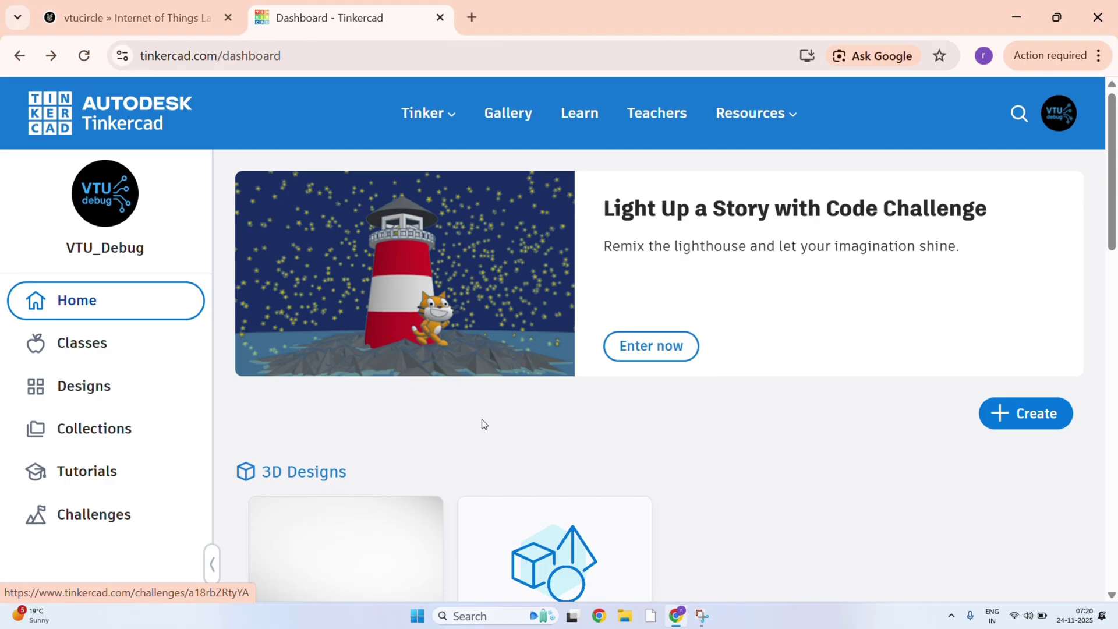
Start a new Circuits design from the dashboard's Create menu.
scroll(318, 444, down, 6)
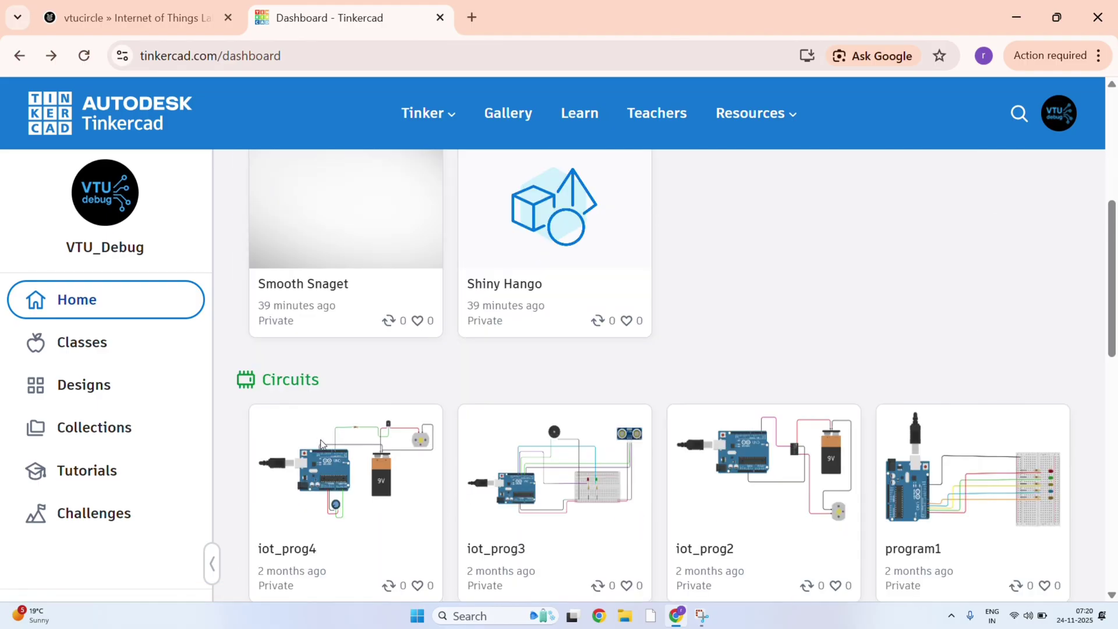
scroll(306, 302, up, 5)
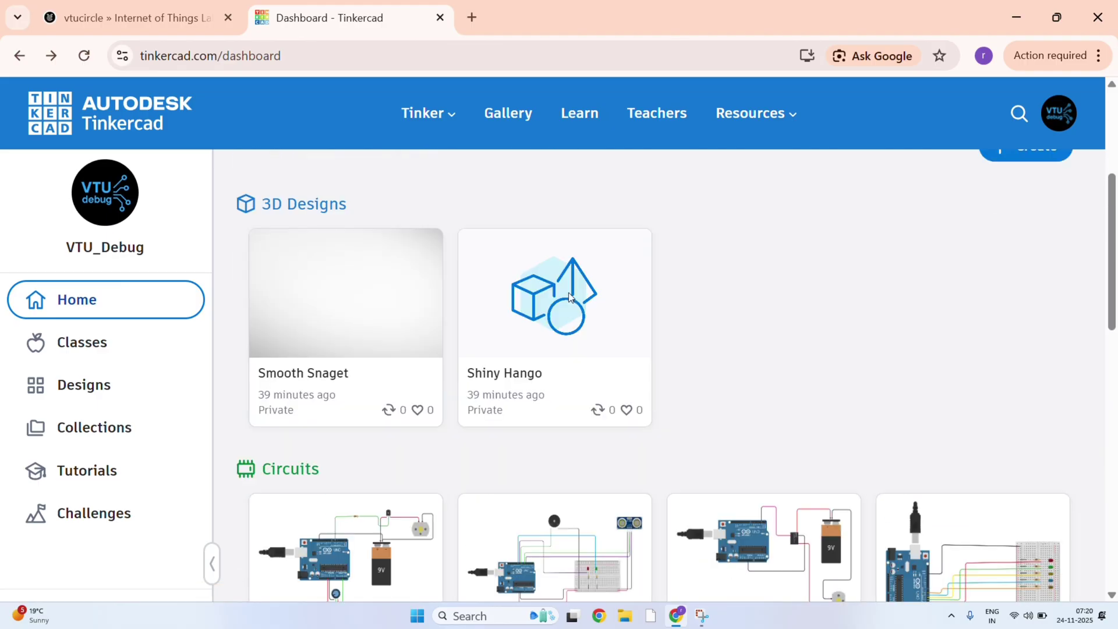
click(1013, 324)
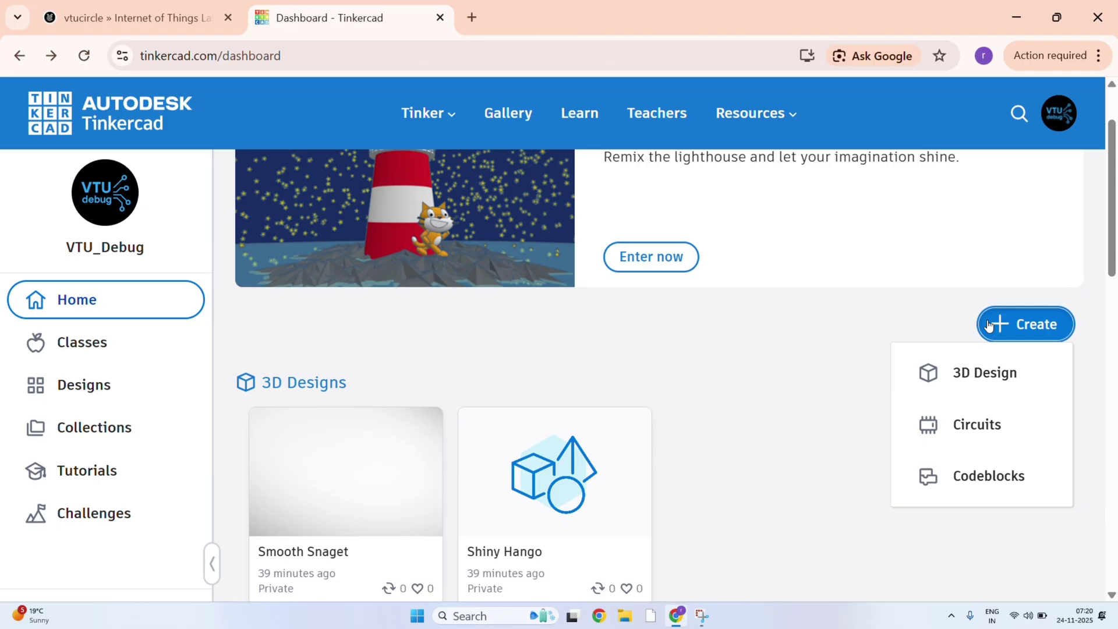
click(971, 428)
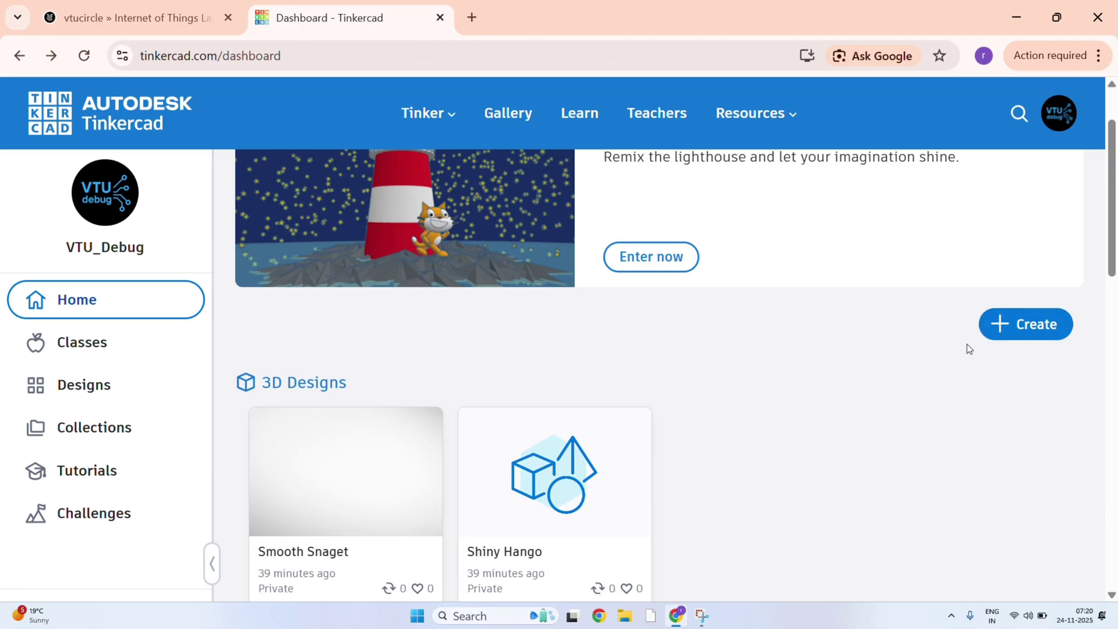
Place an Arduino Uno R3 on the canvas.
scroll(960, 327, down, 3)
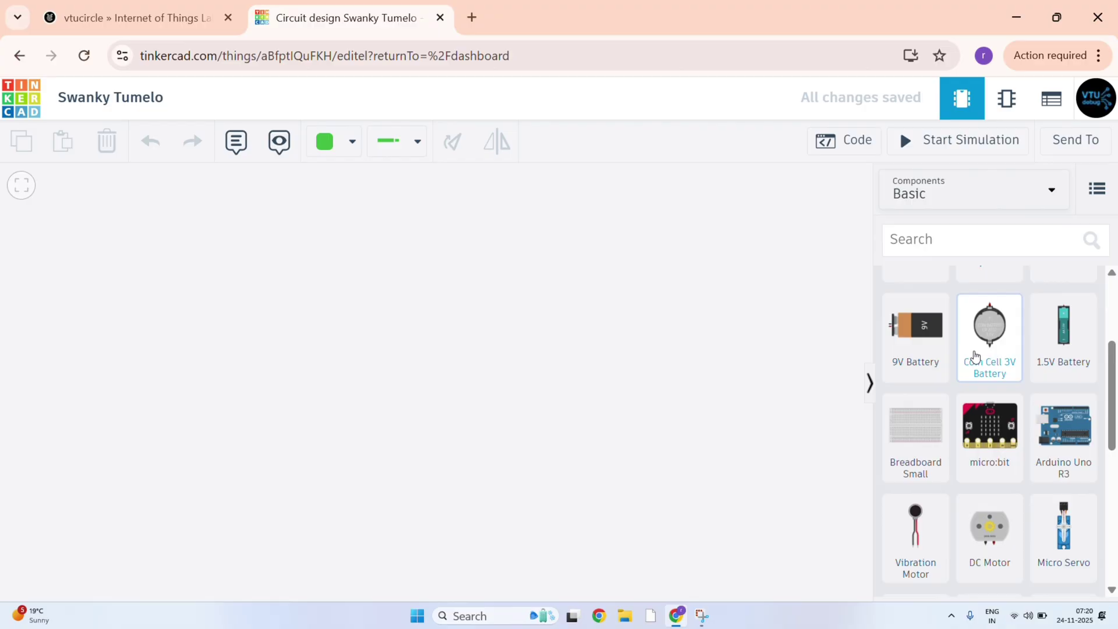
drag(1063, 425, 636, 384)
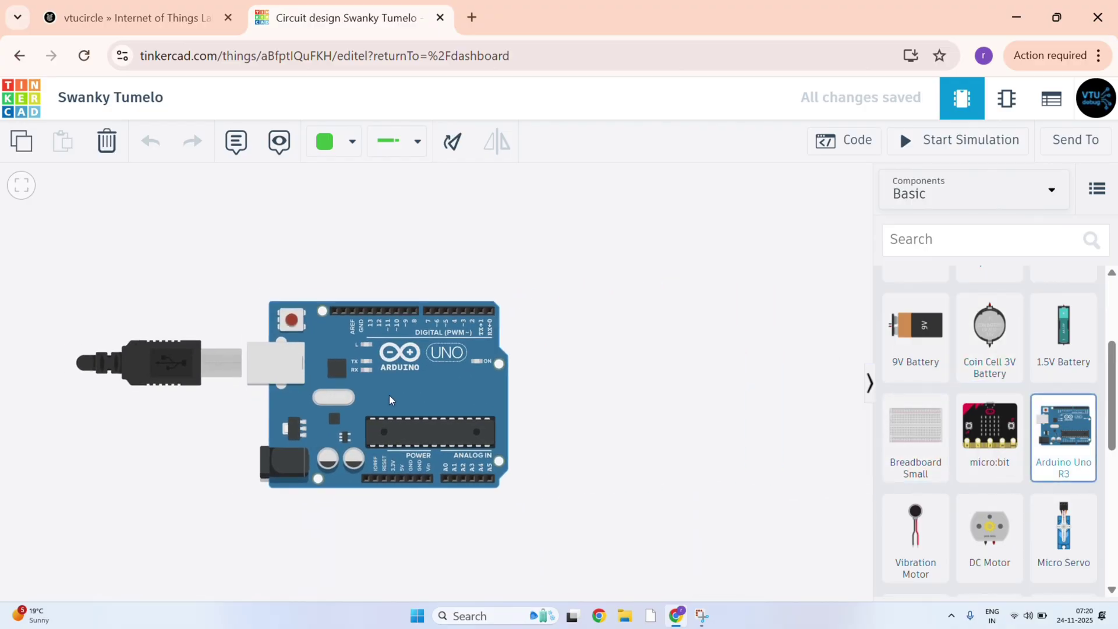
scroll(389, 399, down, 3)
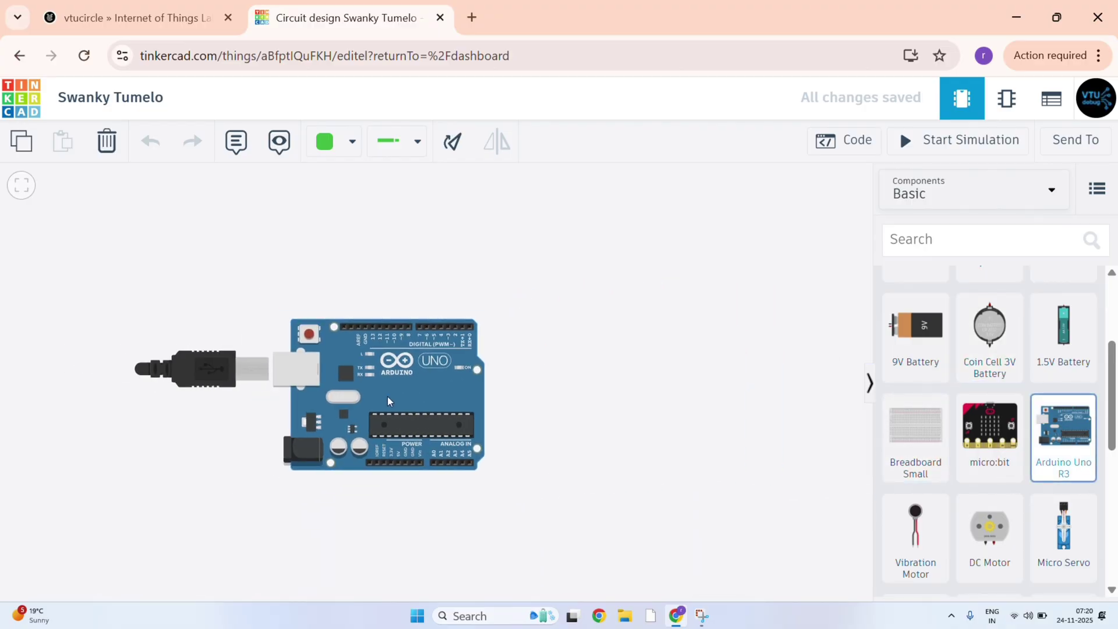
click(336, 412)
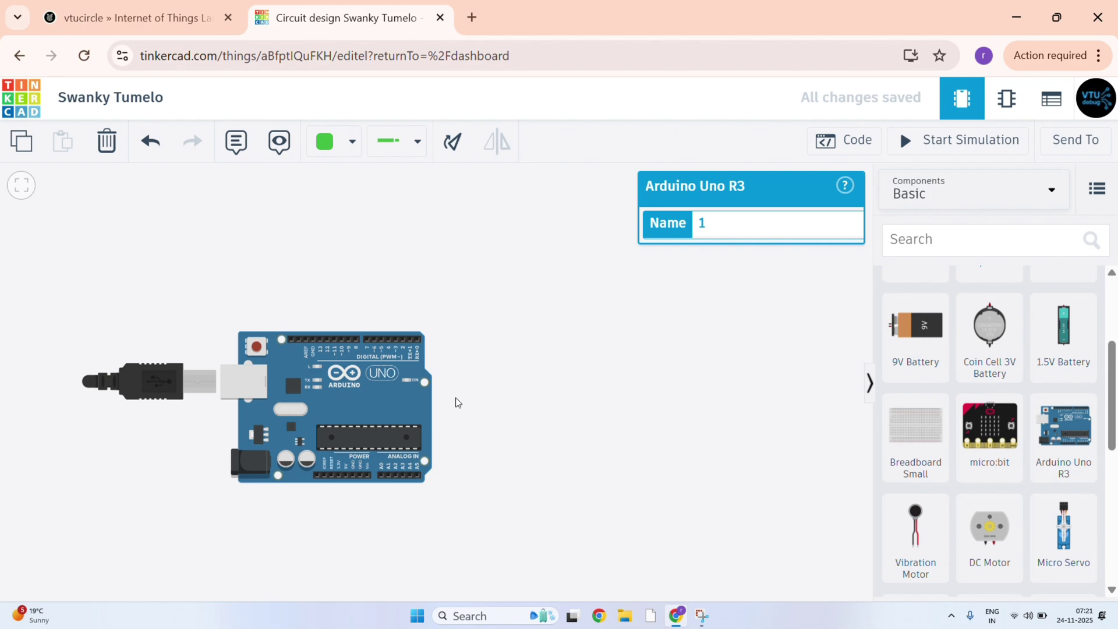
click(505, 404)
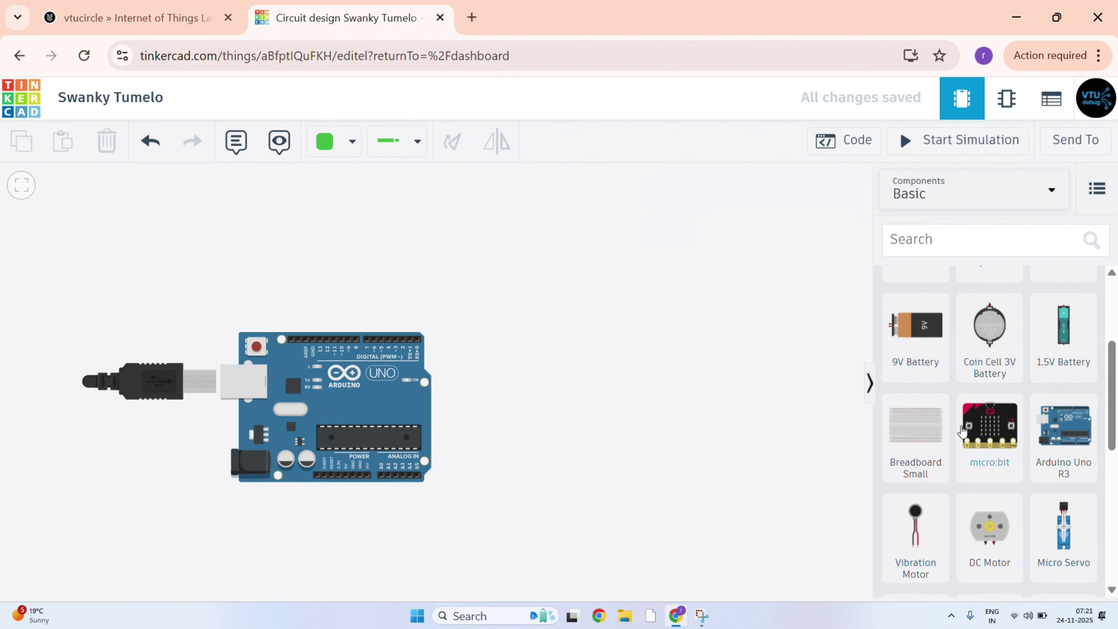
Add a 9V battery, rotate it upside down, move it above-right of the board, and flip it.
click(925, 343)
drag(924, 344, 570, 325)
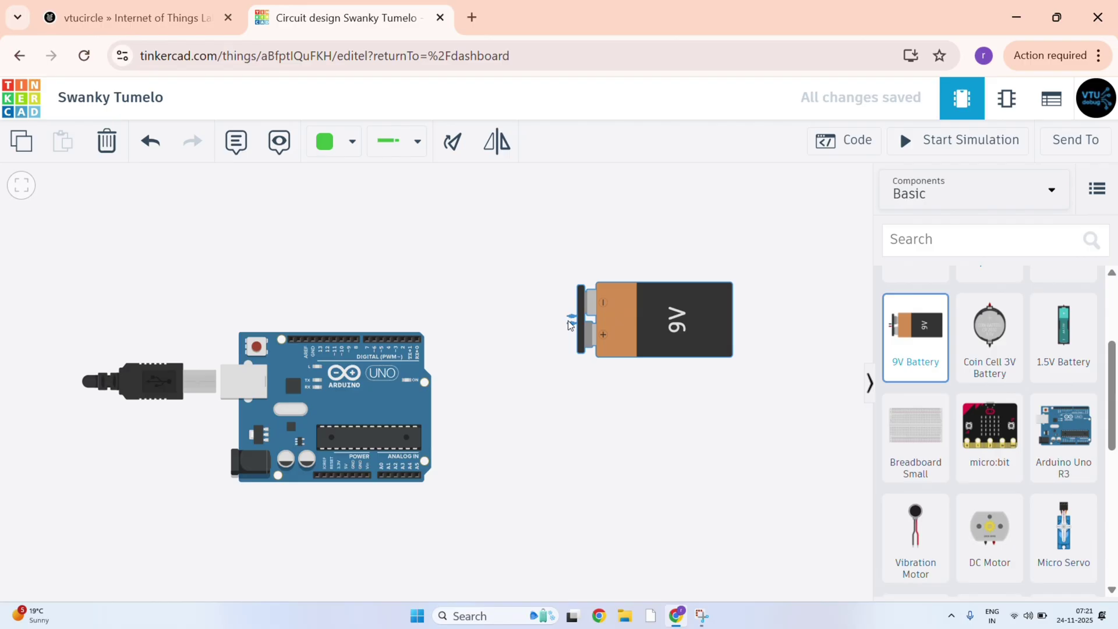
key(r)
key(r)
key(r)
key(r)
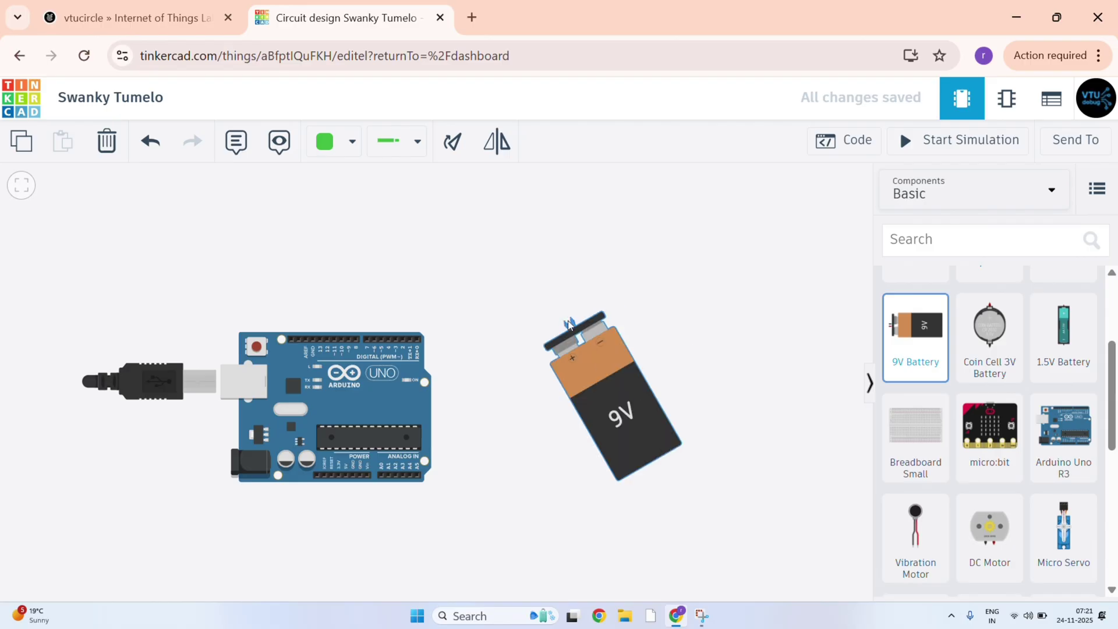
key(r)
key(r)
key(r)
key(r)
key(r)
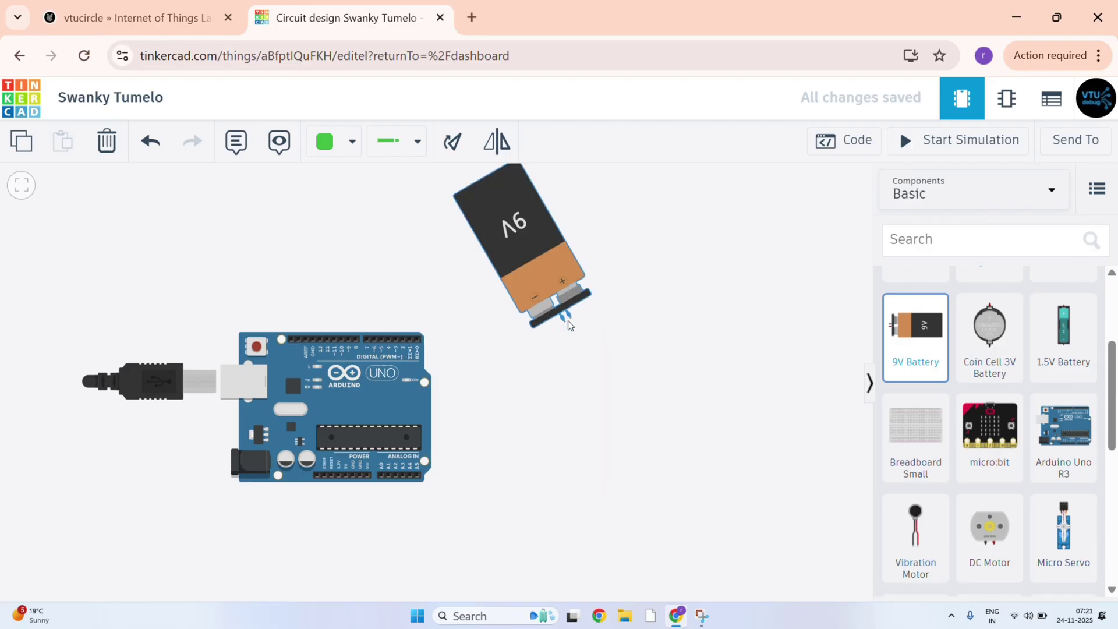
drag(571, 324, 584, 251)
scroll(575, 259, down, 2)
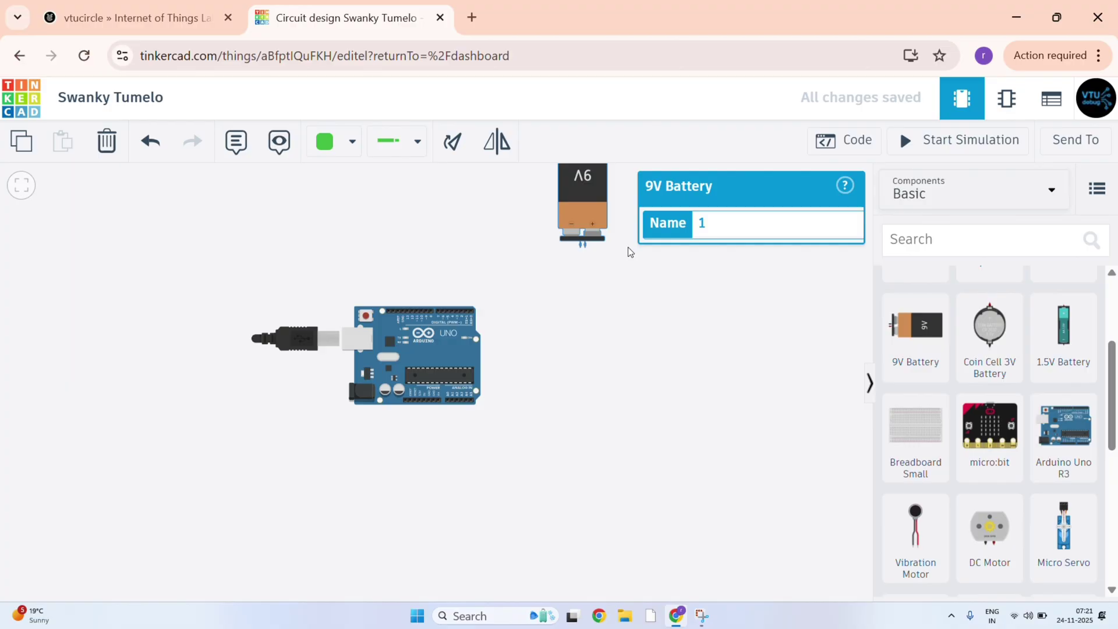
click(504, 144)
click(677, 333)
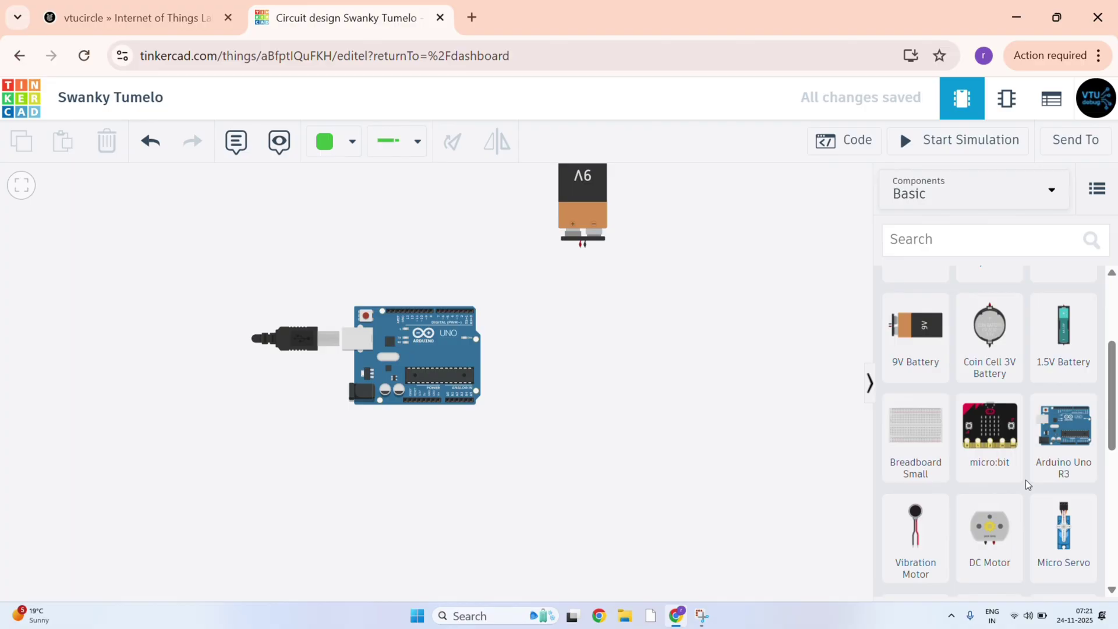
Place a DC motor on the canvas, rotated 90° and nudged slightly upward.
drag(988, 529, 692, 386)
key(r)
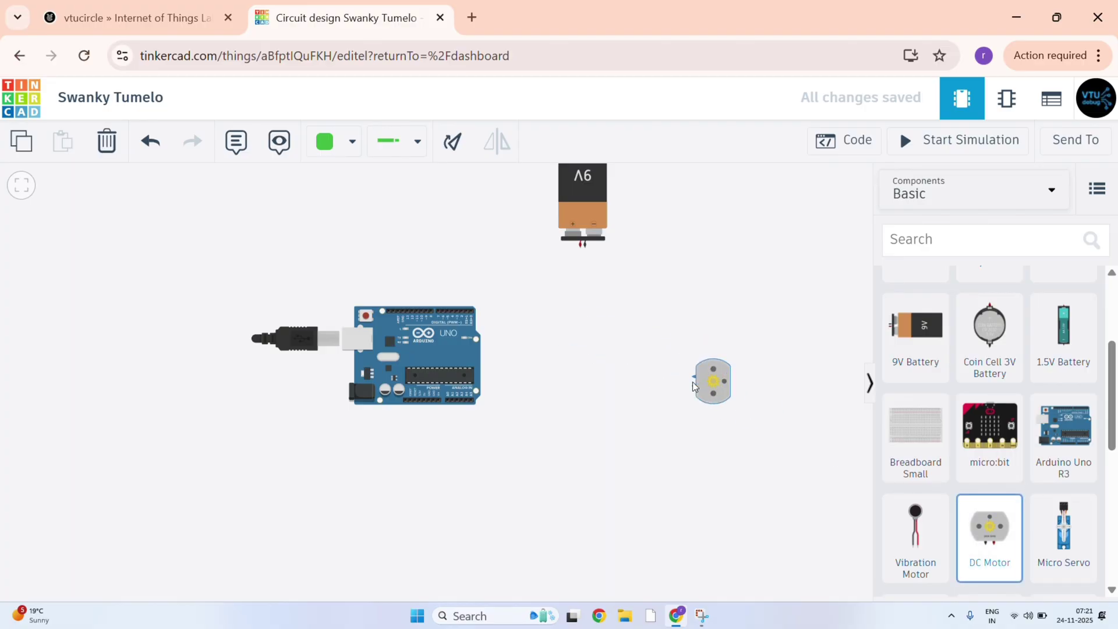
drag(693, 386, 691, 373)
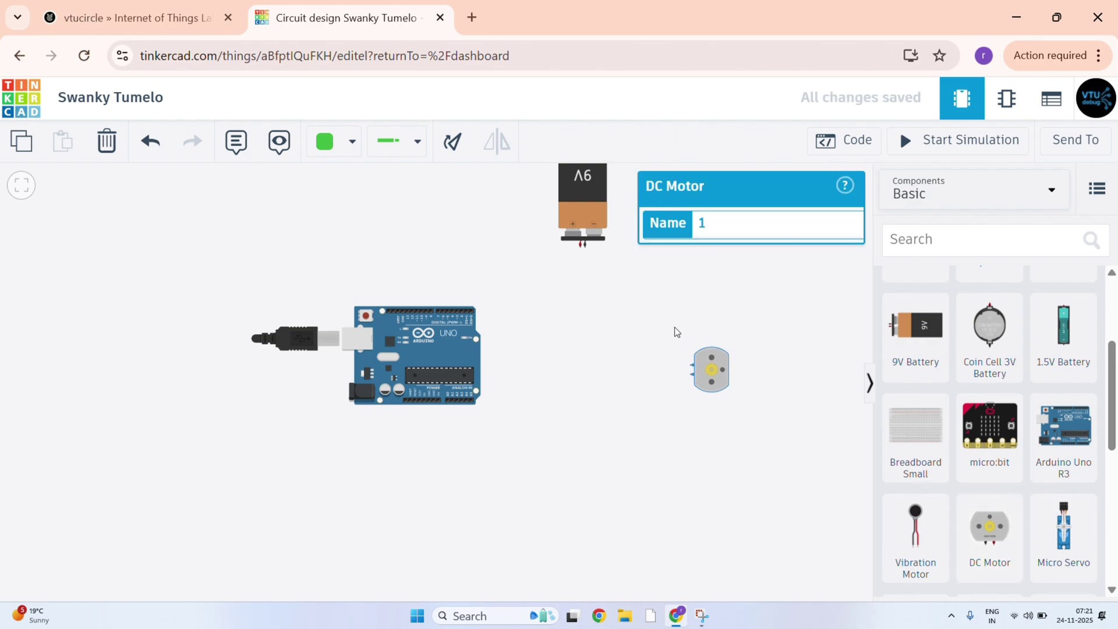
click(625, 328)
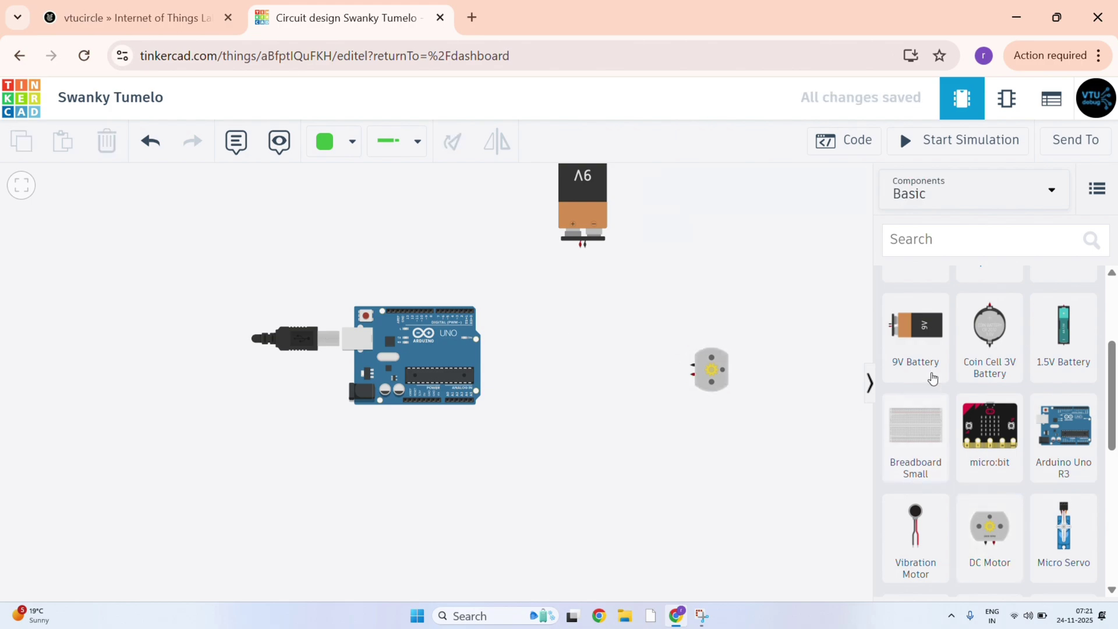
Search 'relay' and place a Relay SPDT between the Arduino and the motor.
click(951, 235)
text(relay)
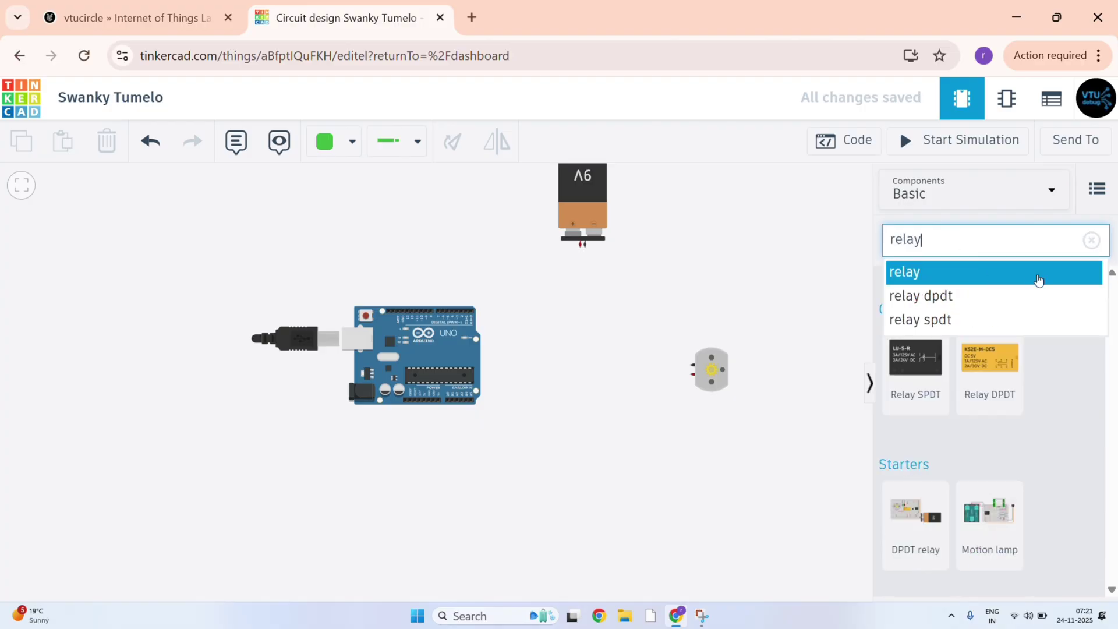
click(919, 363)
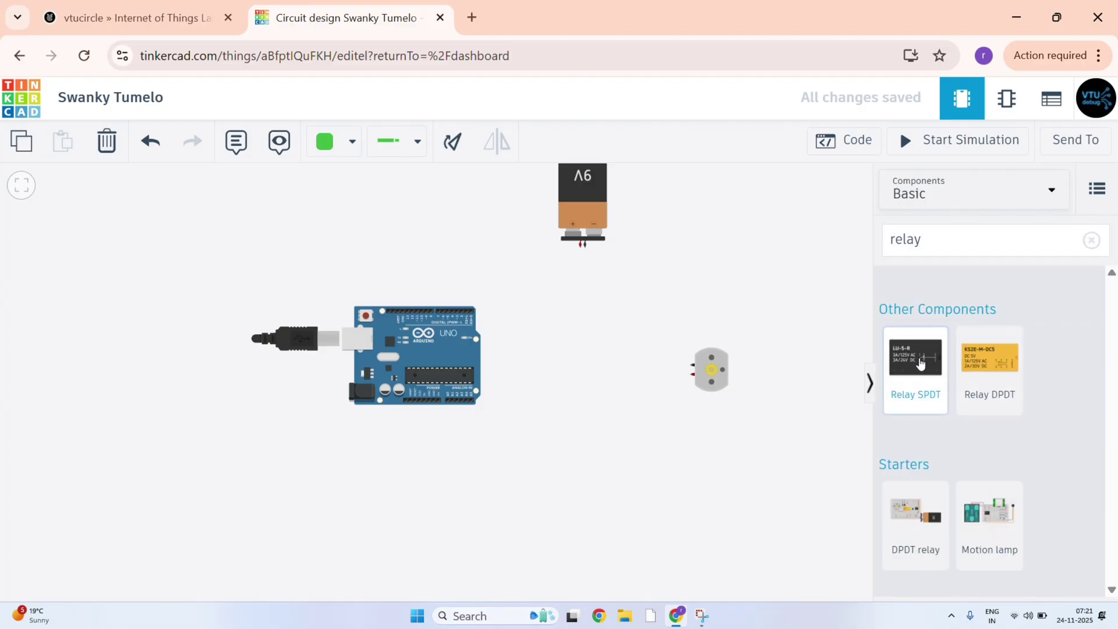
drag(919, 360, 569, 355)
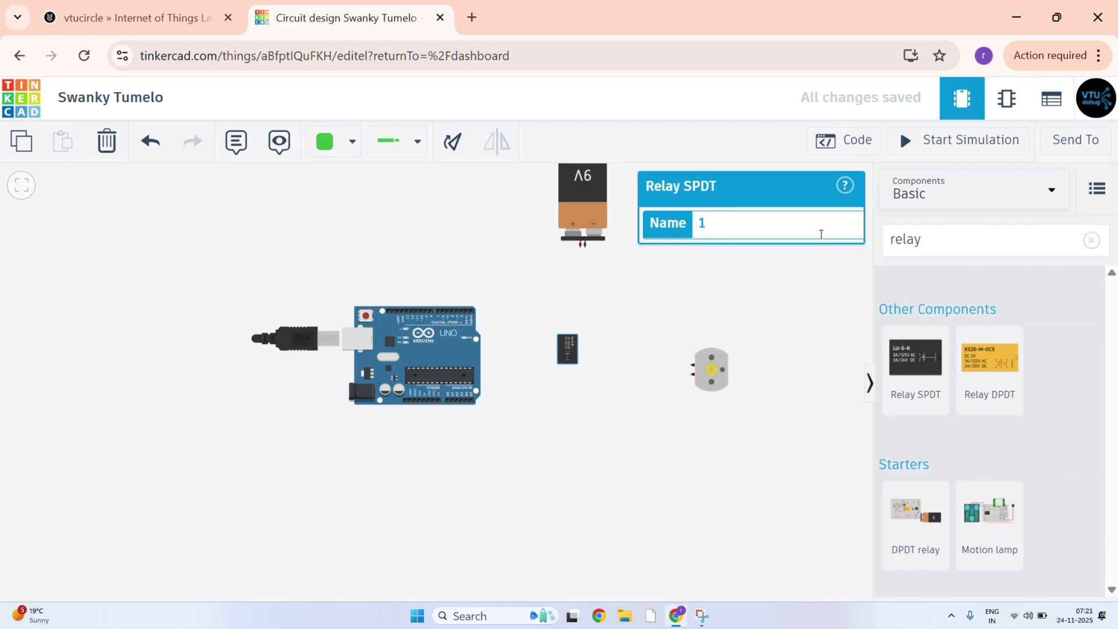
click(786, 279)
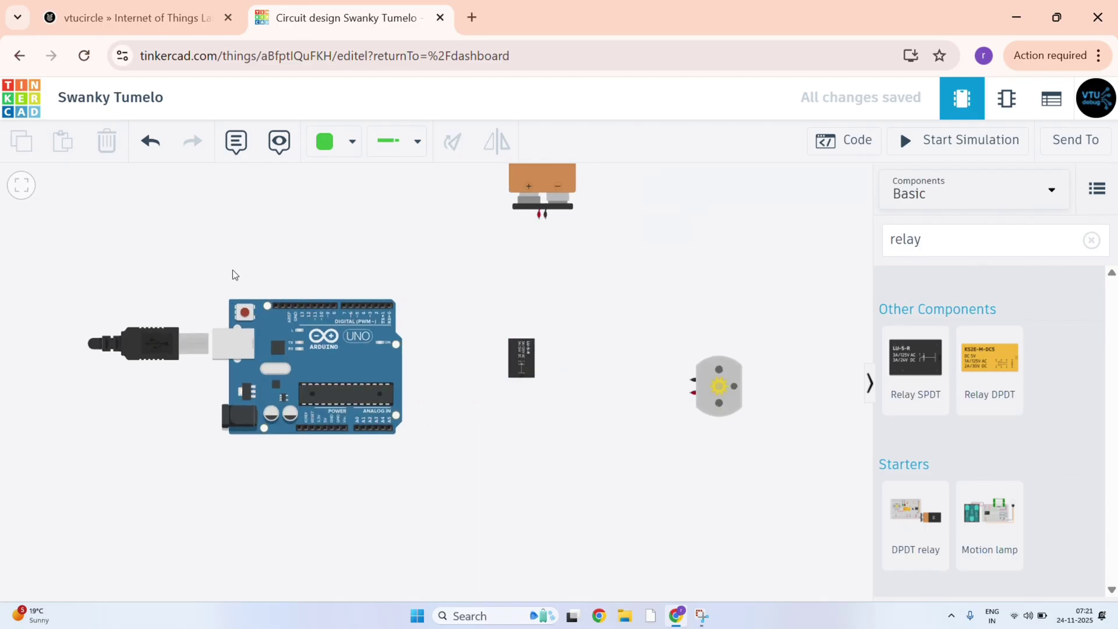
Zoom to fit, hide the components panel, and compare against the PDF's circuit diagram.
click(29, 197)
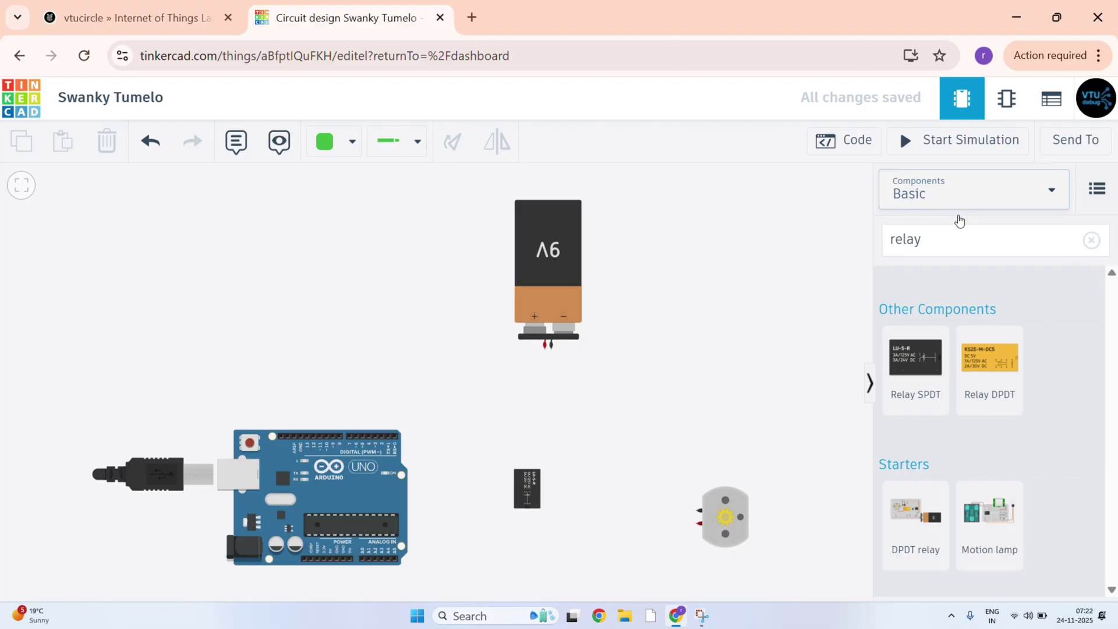
click(868, 382)
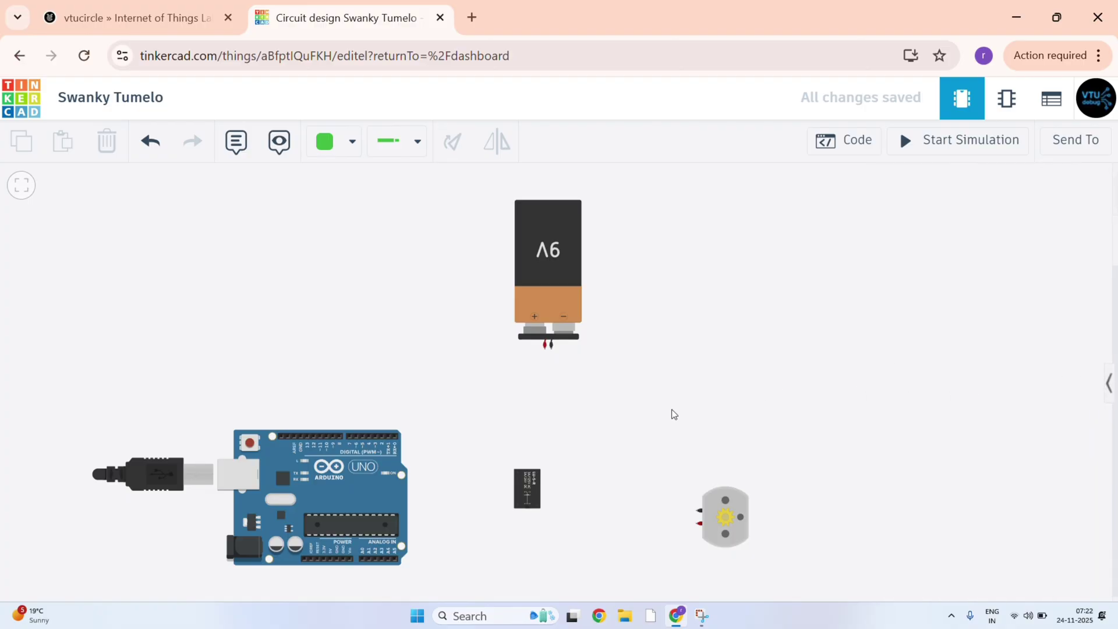
click(98, 22)
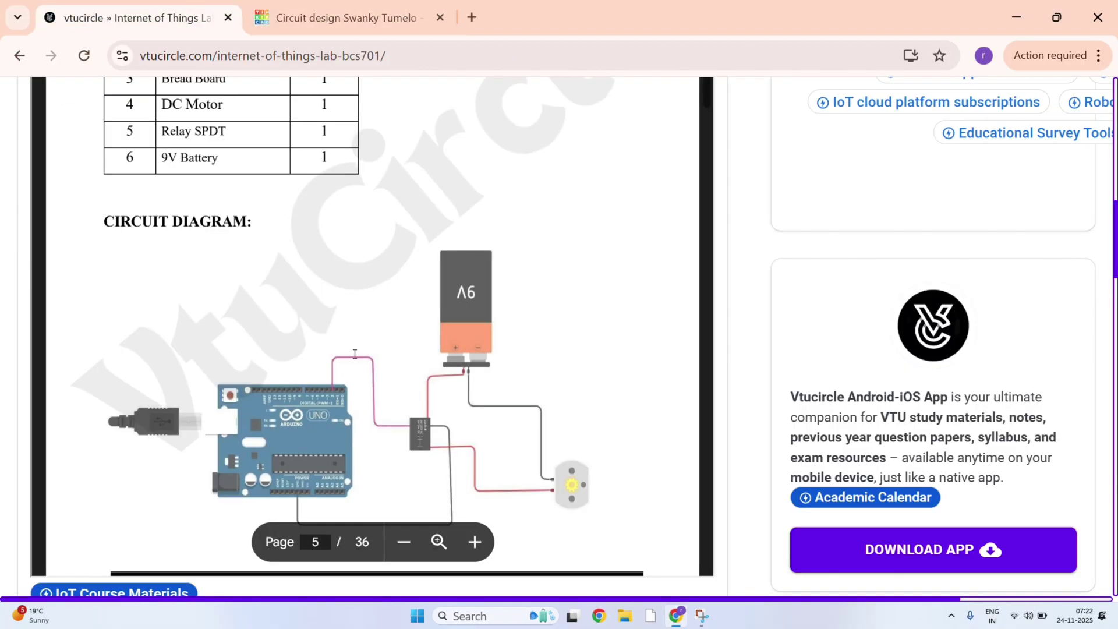
scroll(443, 438, down, 2)
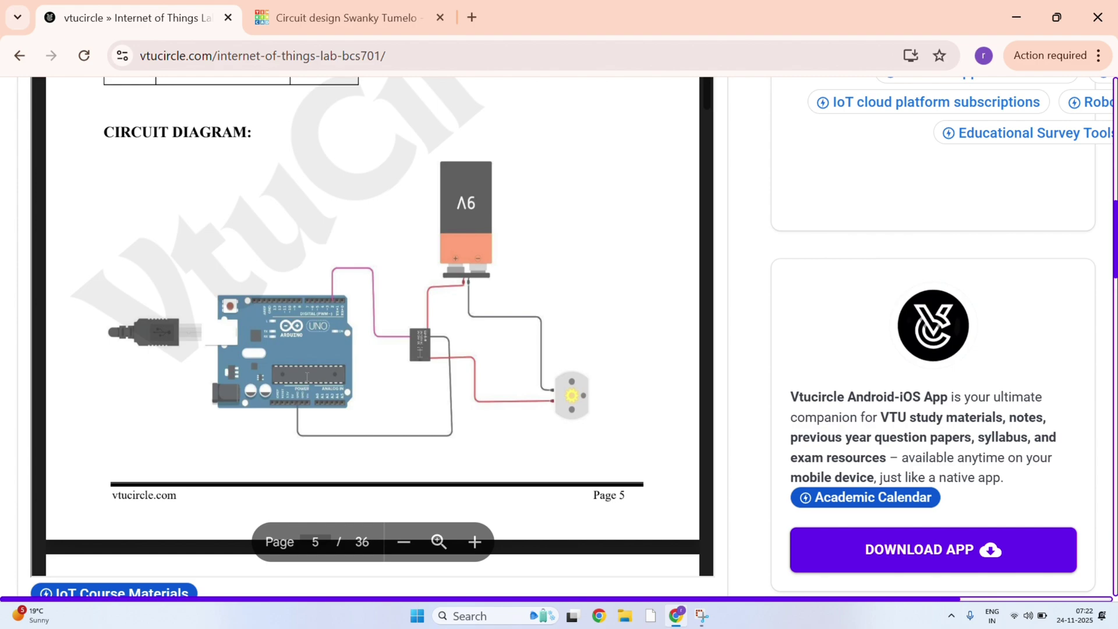
click(350, 19)
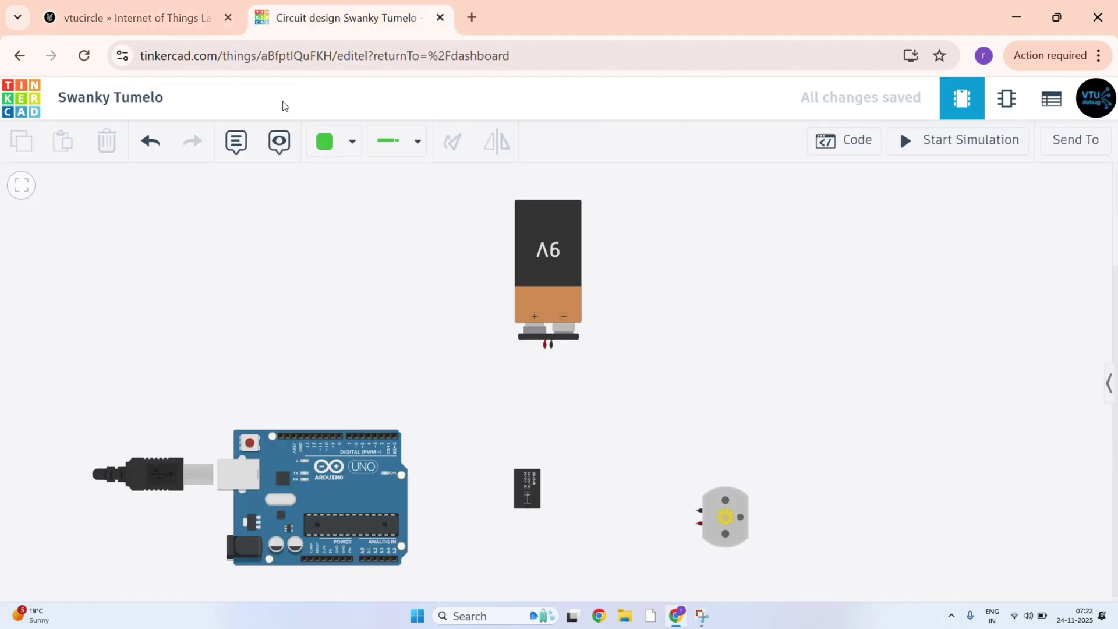
Draw a black wire from the battery's negative terminal, bending below it, to motor Terminal 1.
click(326, 142)
click(364, 209)
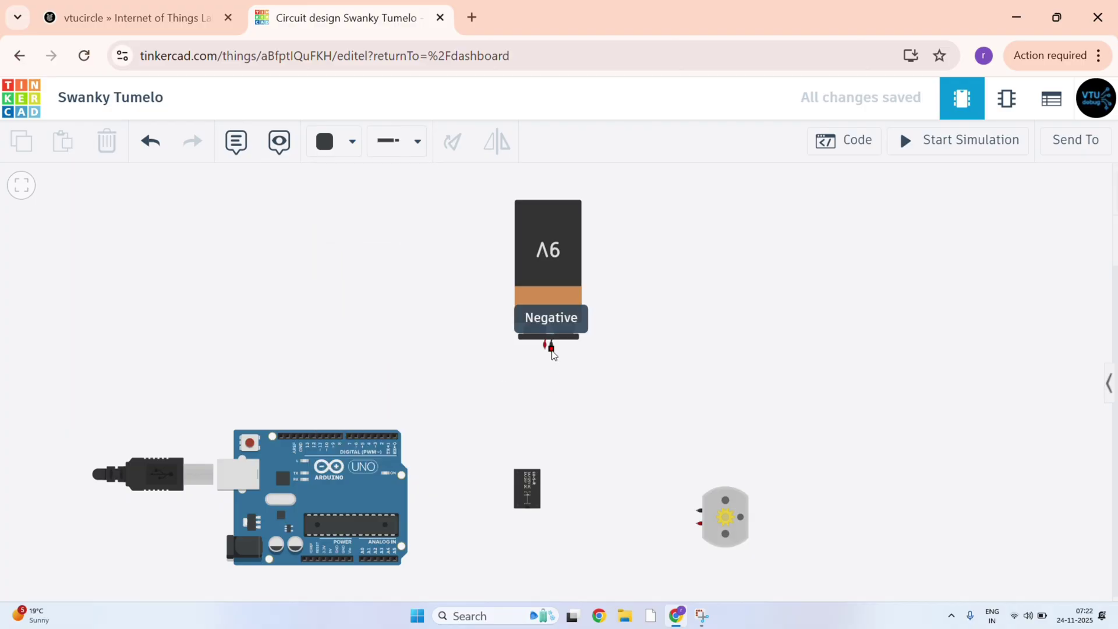
click(552, 349)
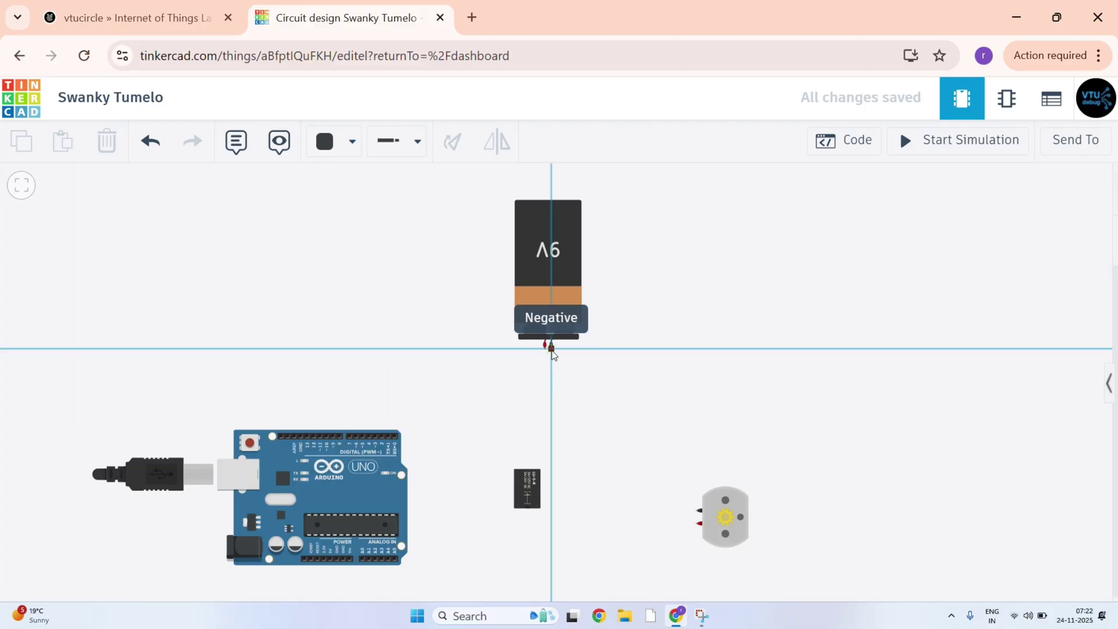
click(551, 402)
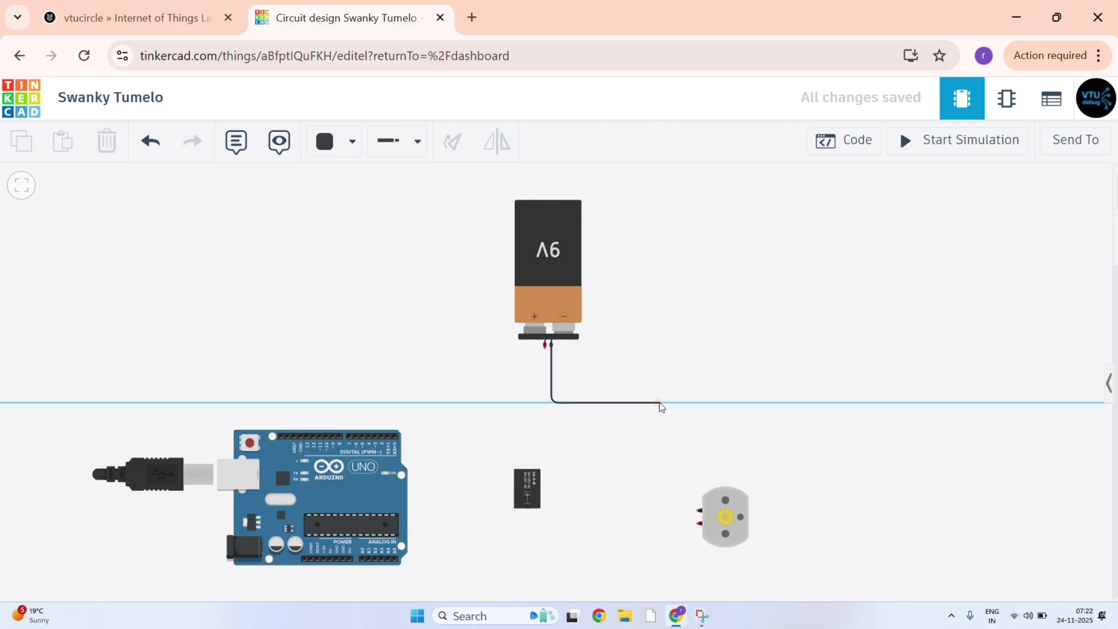
click(660, 403)
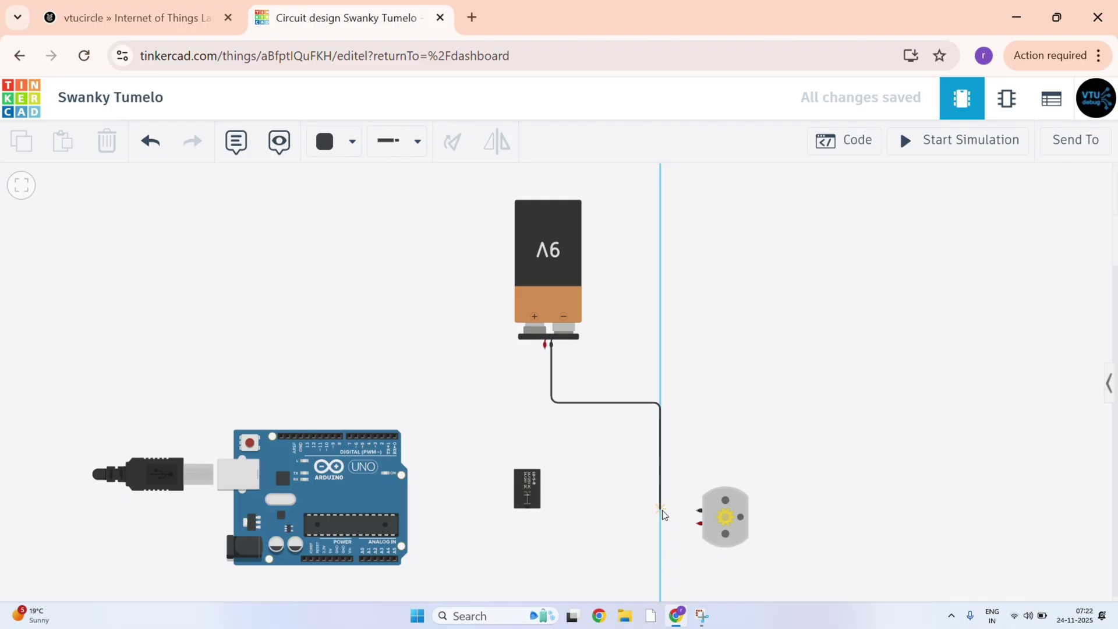
click(696, 511)
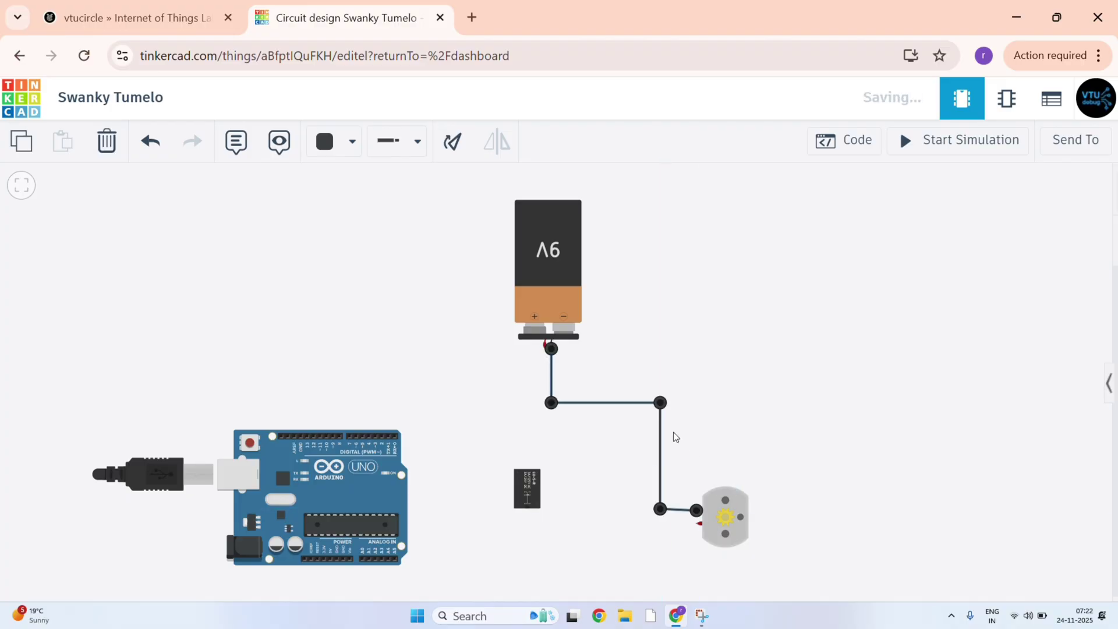
drag(660, 509, 660, 512)
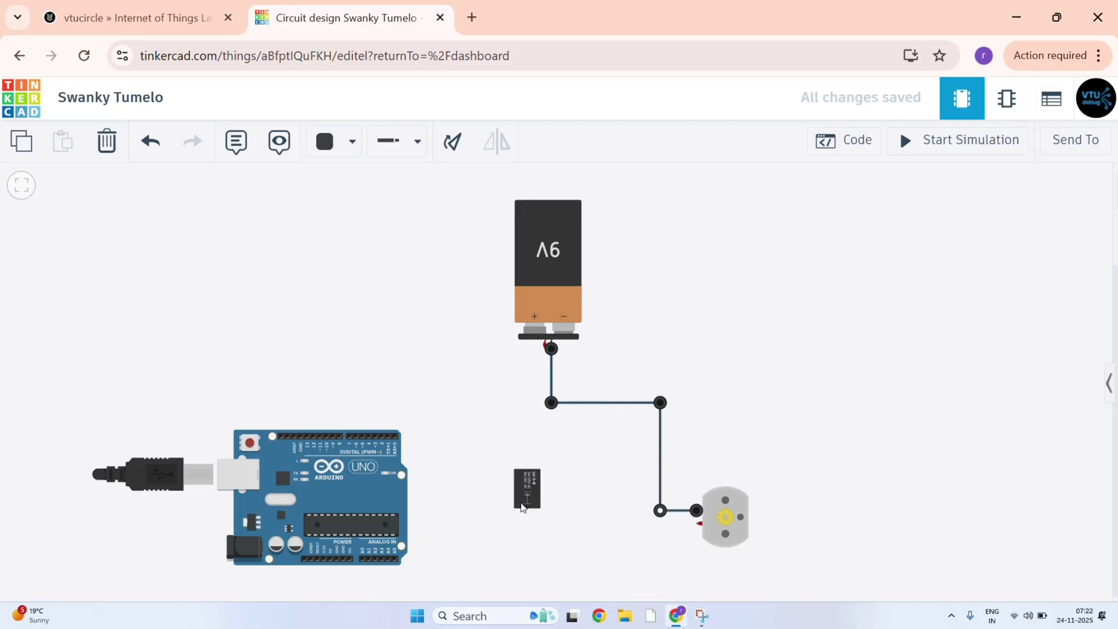
Route a wire from relay Terminal 5 under the Arduino to its GND pin.
click(538, 482)
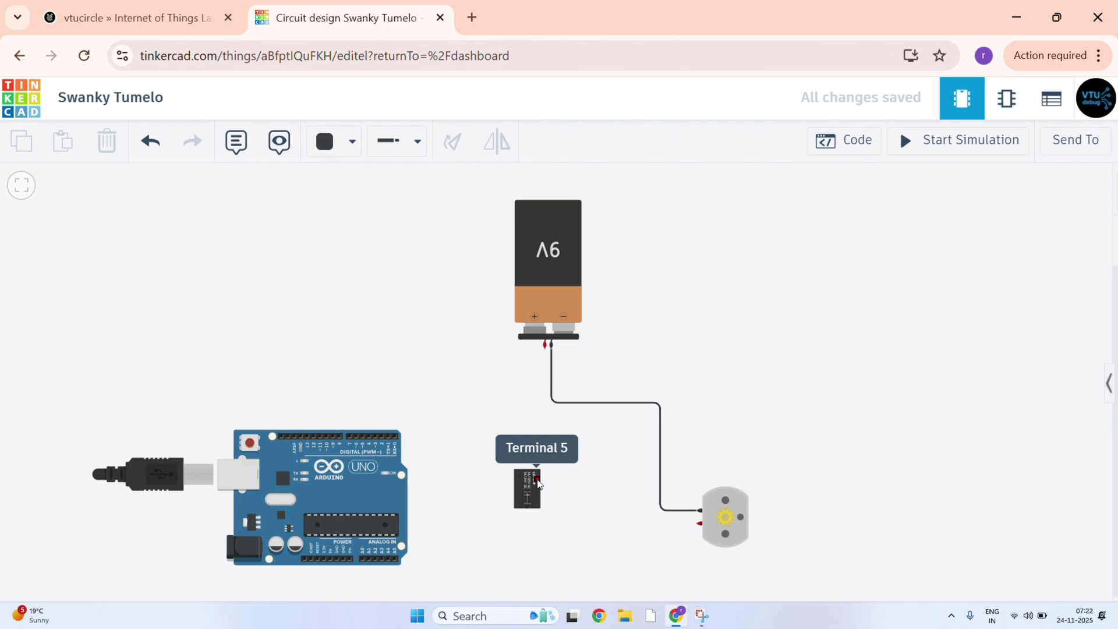
click(574, 481)
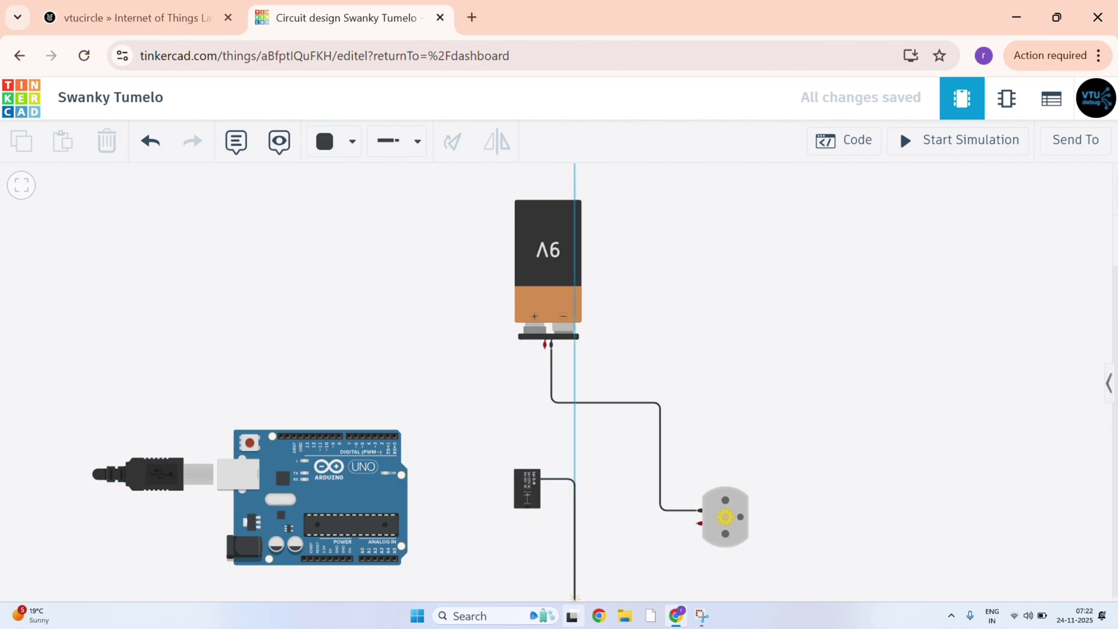
click(548, 573)
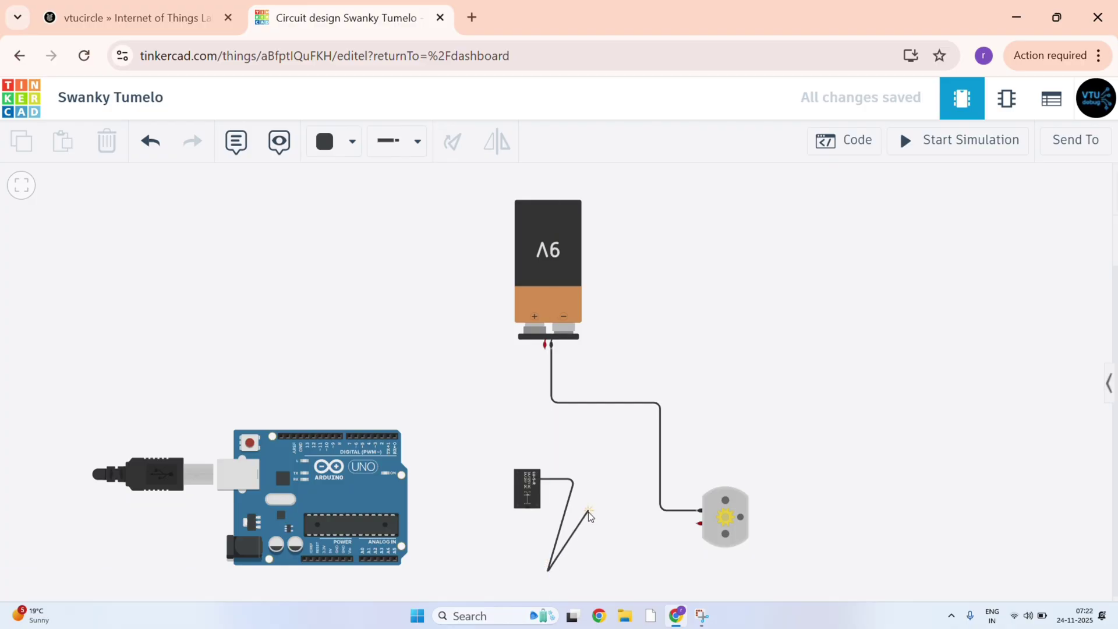
key(BackSpace)
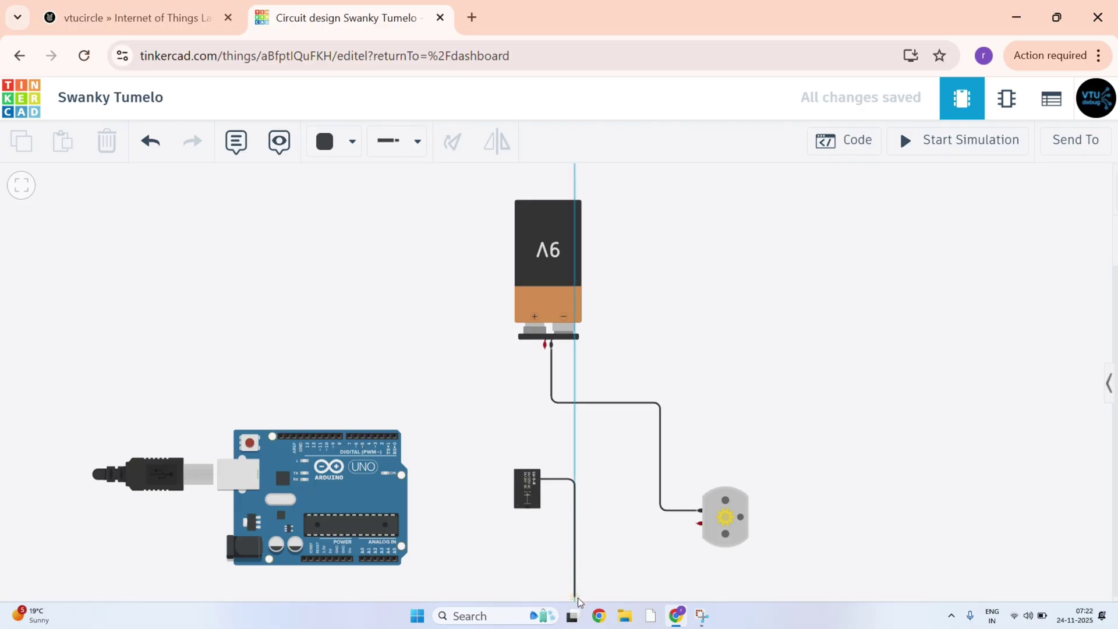
scroll(574, 588, down, 2)
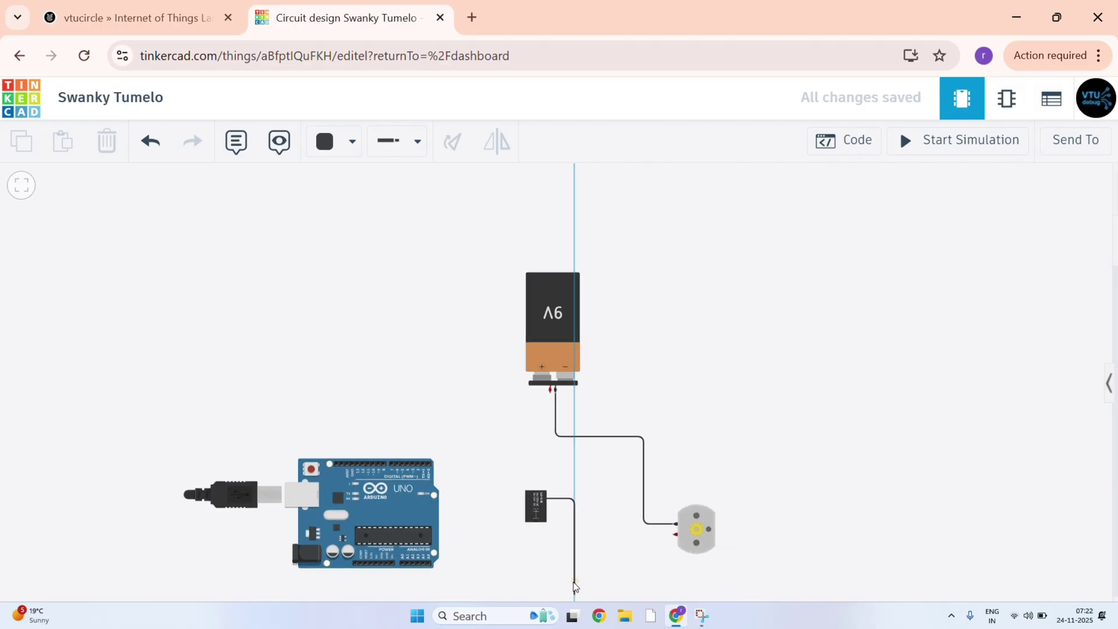
click(575, 593)
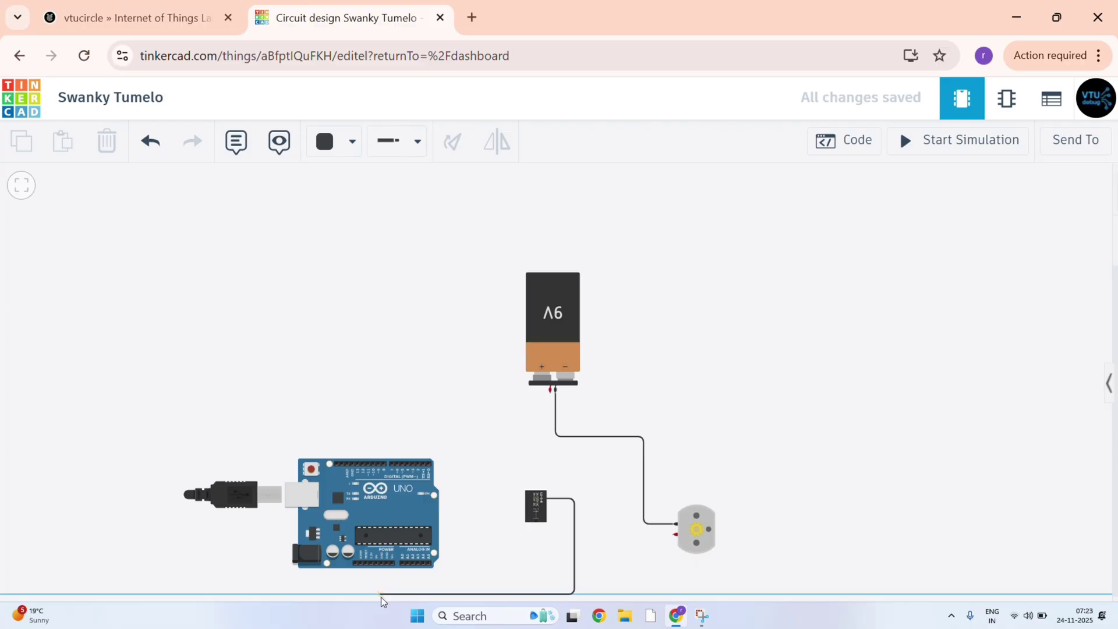
click(381, 595)
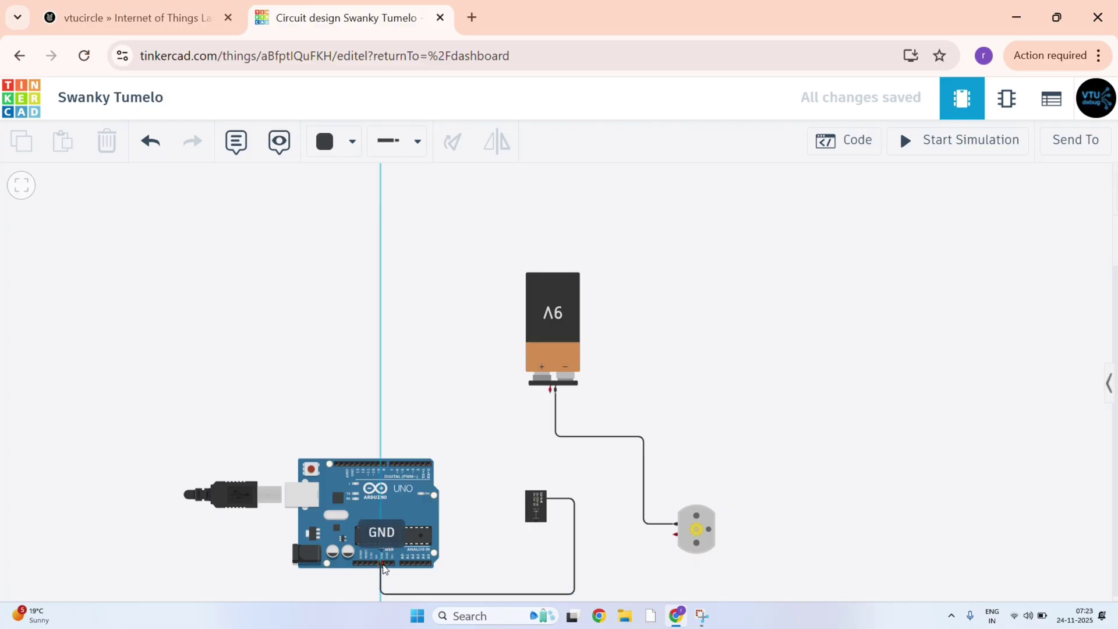
click(382, 564)
click(382, 595)
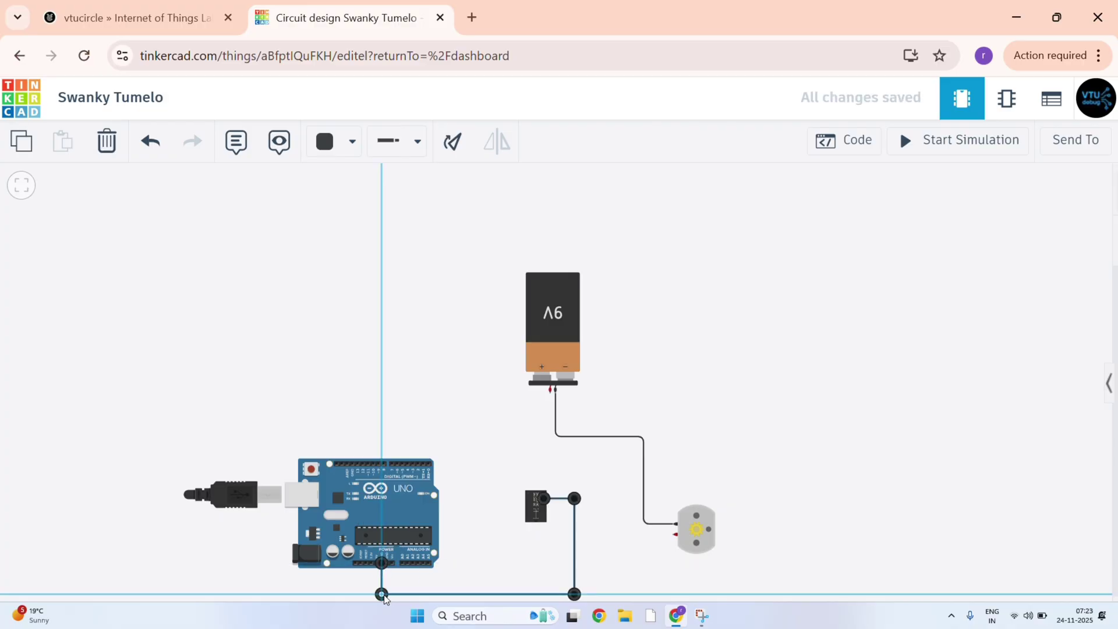
Recentre the view and lower the ground wire's bottom horizontal run.
scroll(475, 522, down, 1)
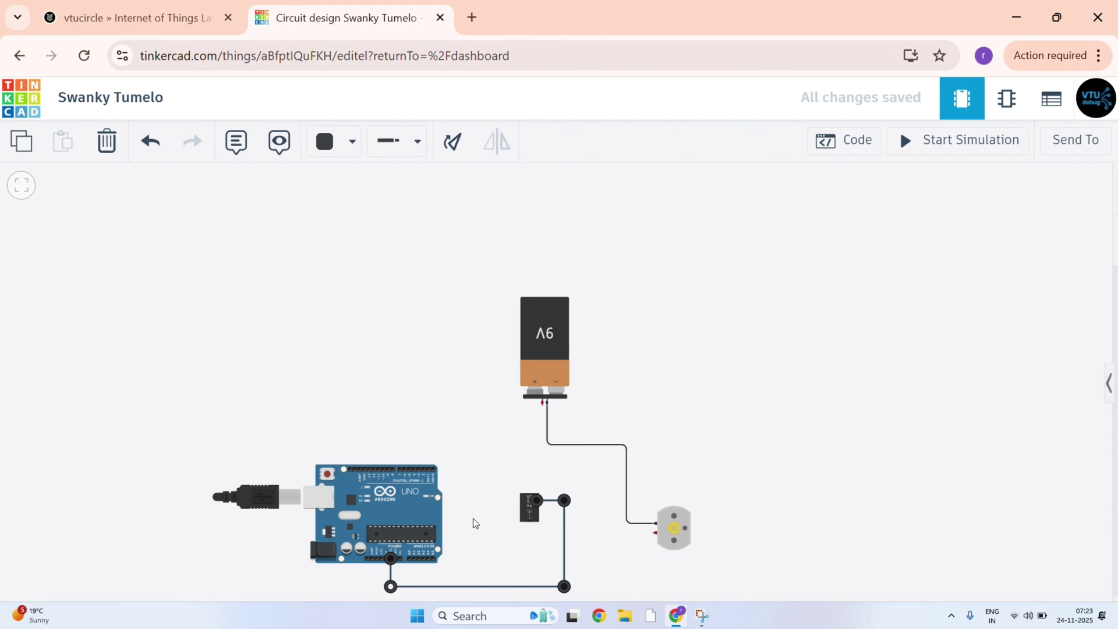
drag(482, 501, 469, 401)
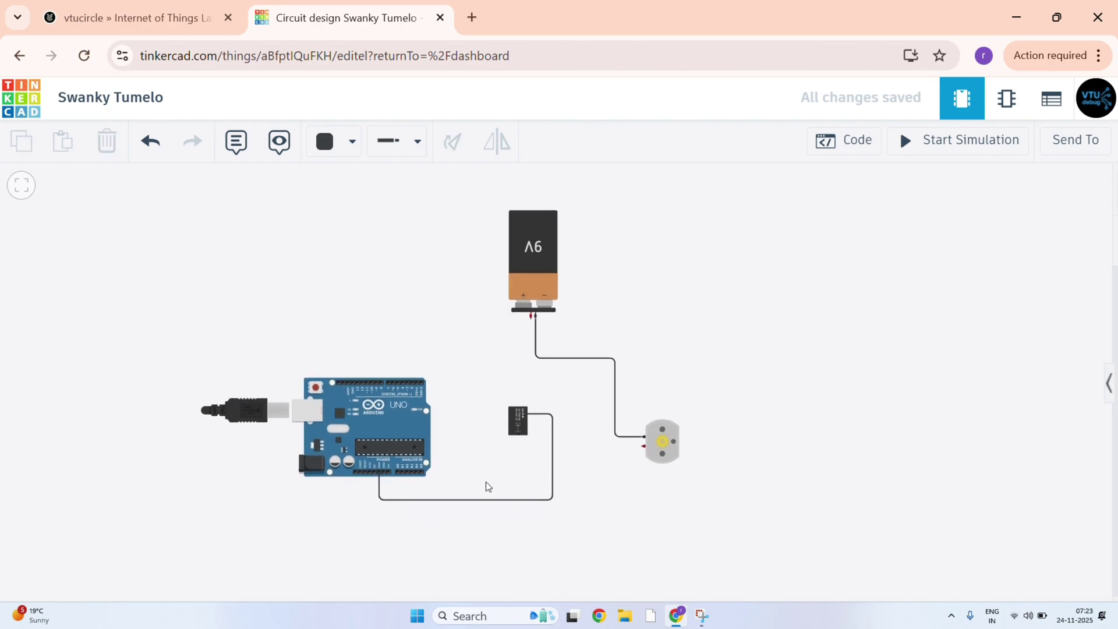
click(479, 502)
drag(470, 502, 471, 513)
click(580, 441)
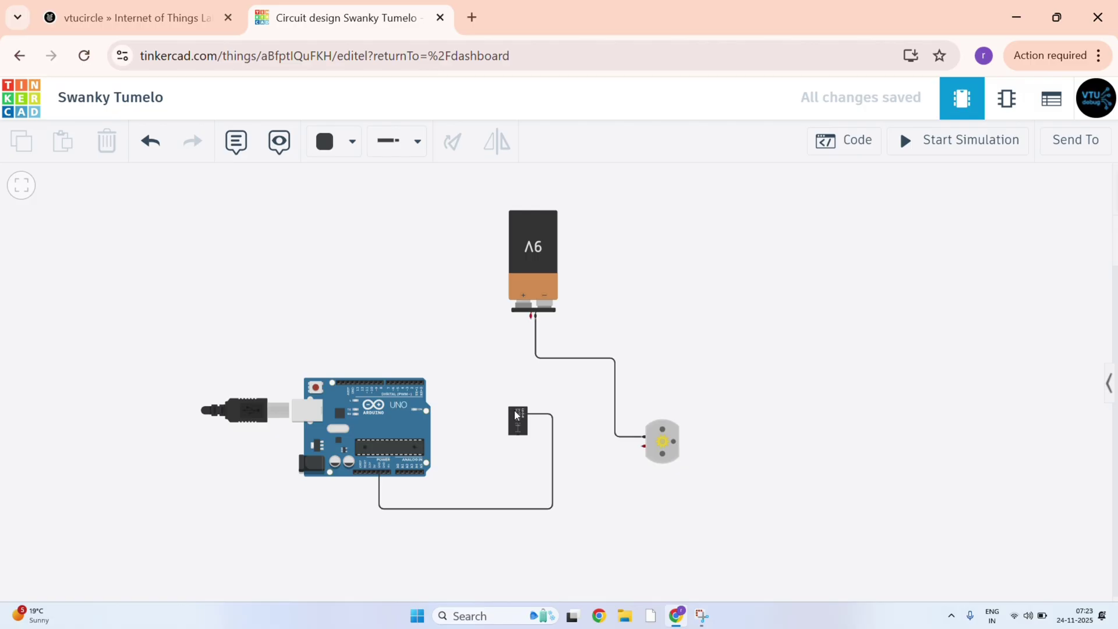
Wire the battery's positive terminal to relay Terminal 6 in red, then shift the relay left.
click(325, 144)
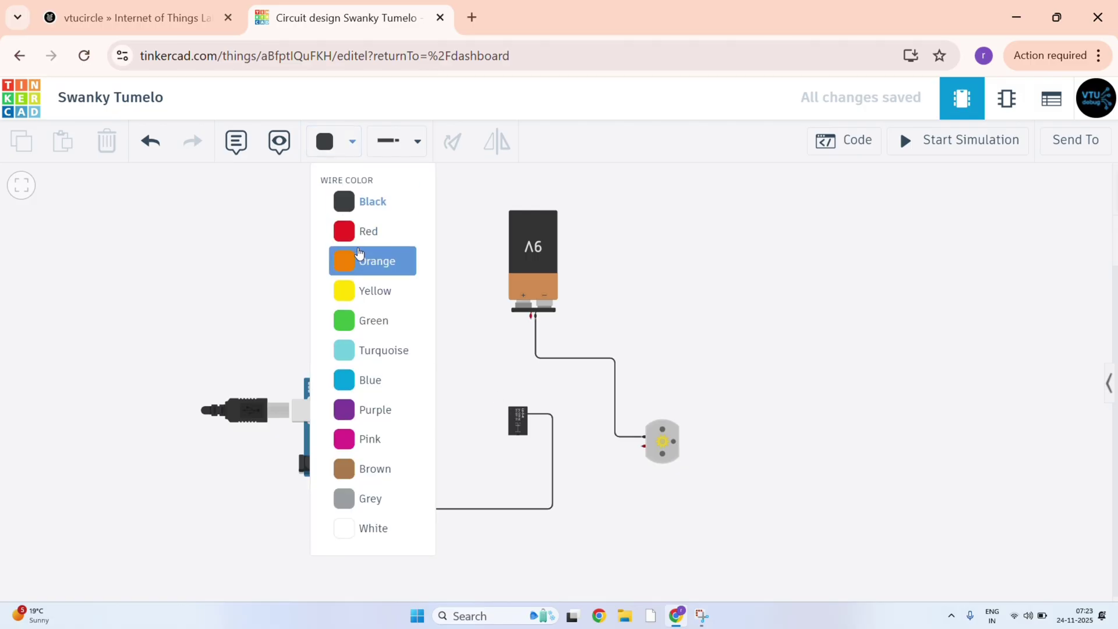
click(347, 232)
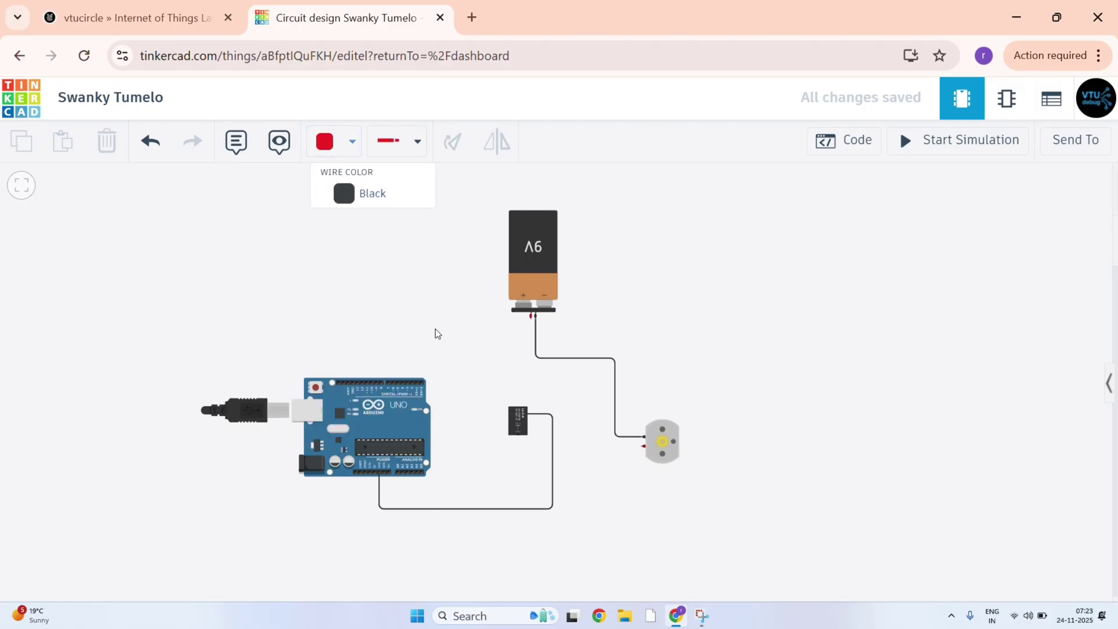
click(531, 319)
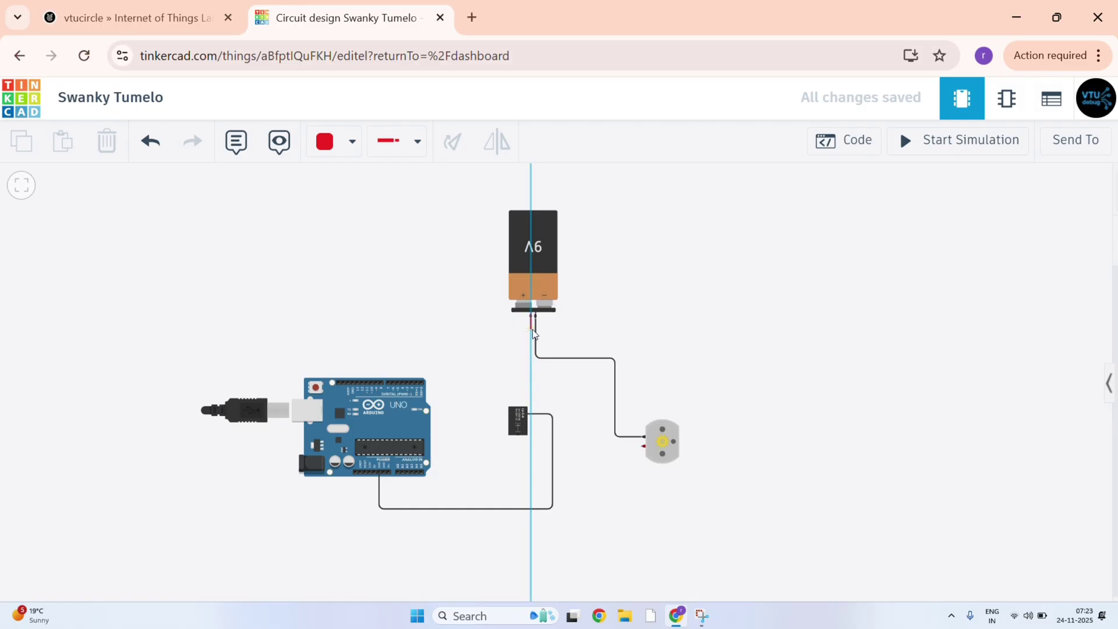
click(532, 329)
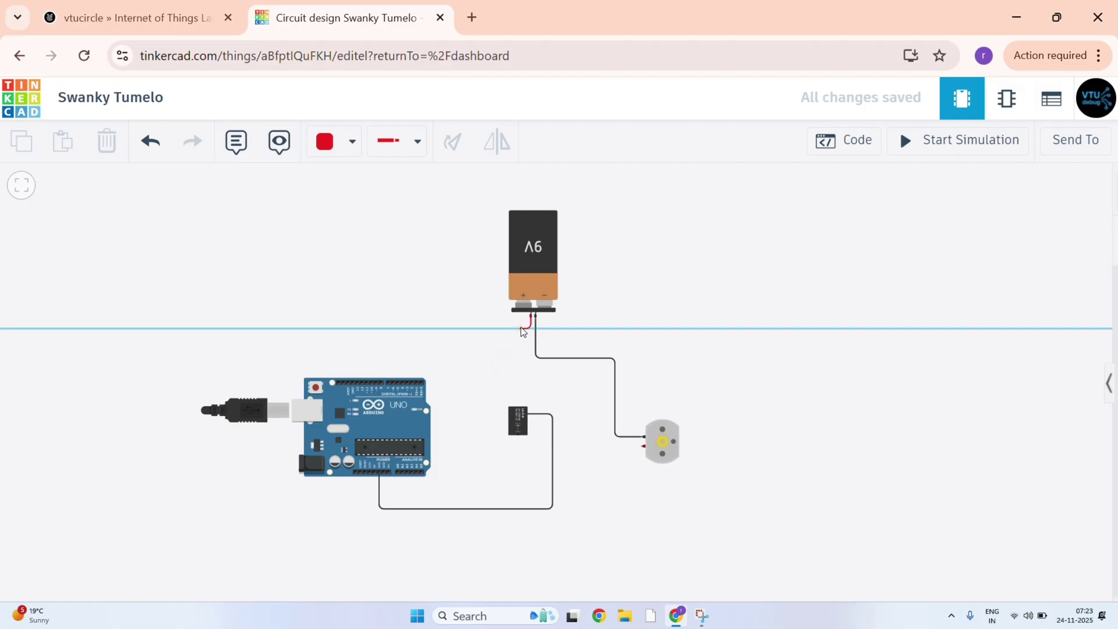
click(523, 412)
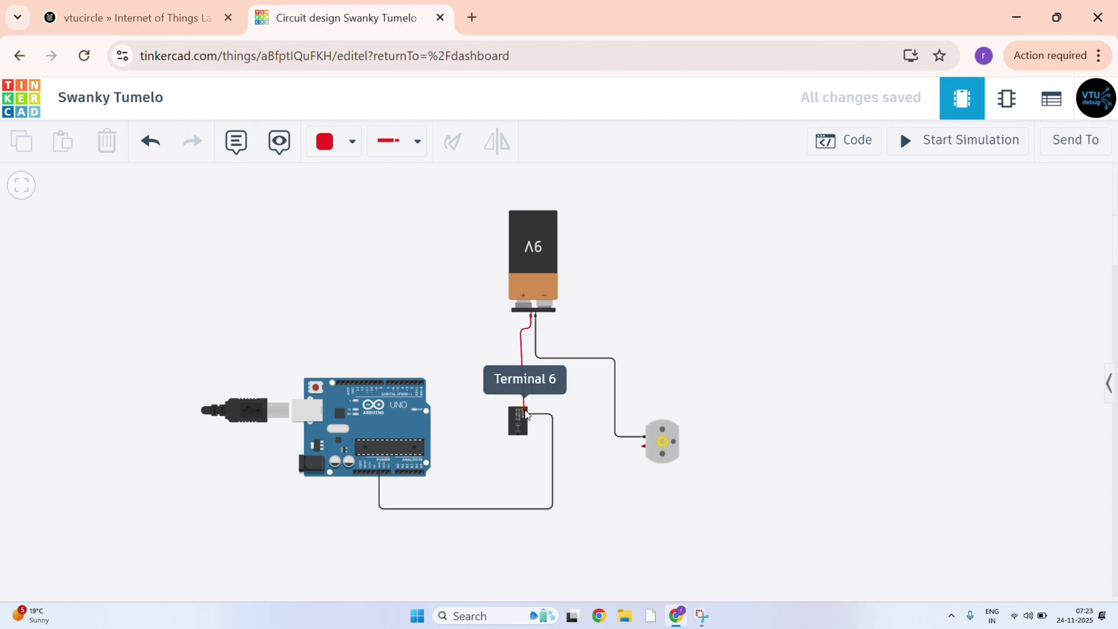
drag(526, 413, 508, 419)
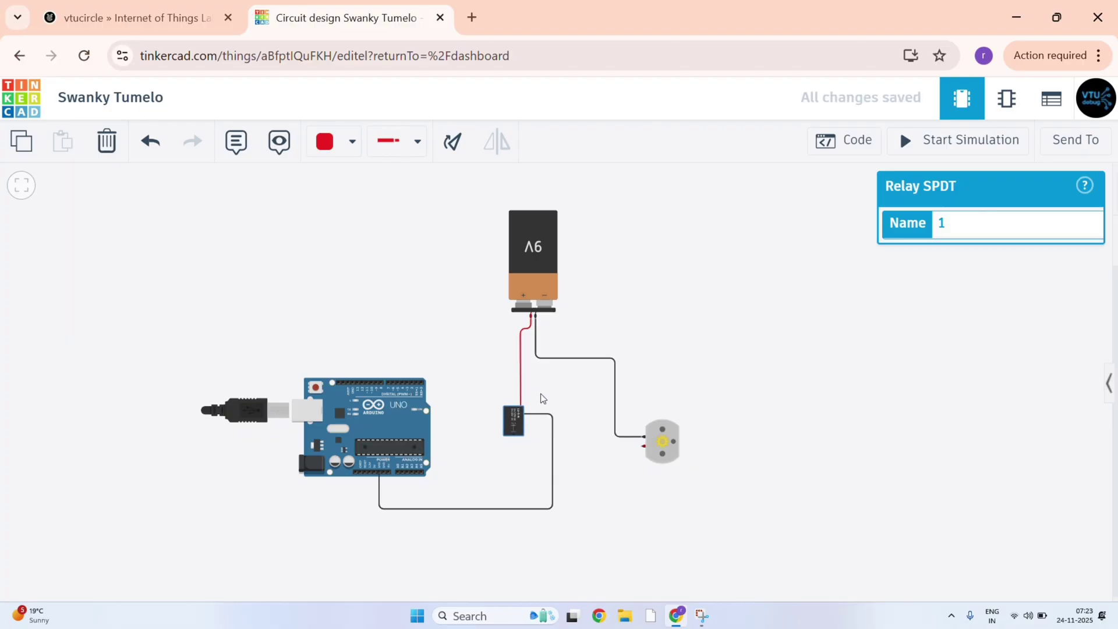
Run a red wire from Arduino pin D2 over the board and down into the relay's control pin.
click(412, 385)
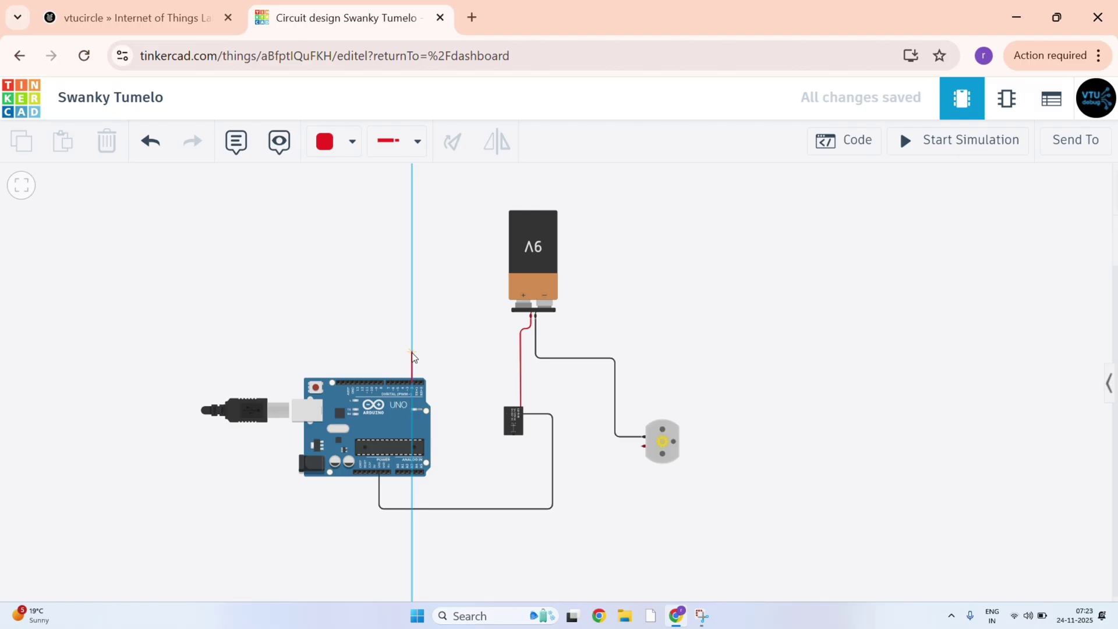
click(412, 352)
click(469, 352)
click(469, 414)
click(507, 414)
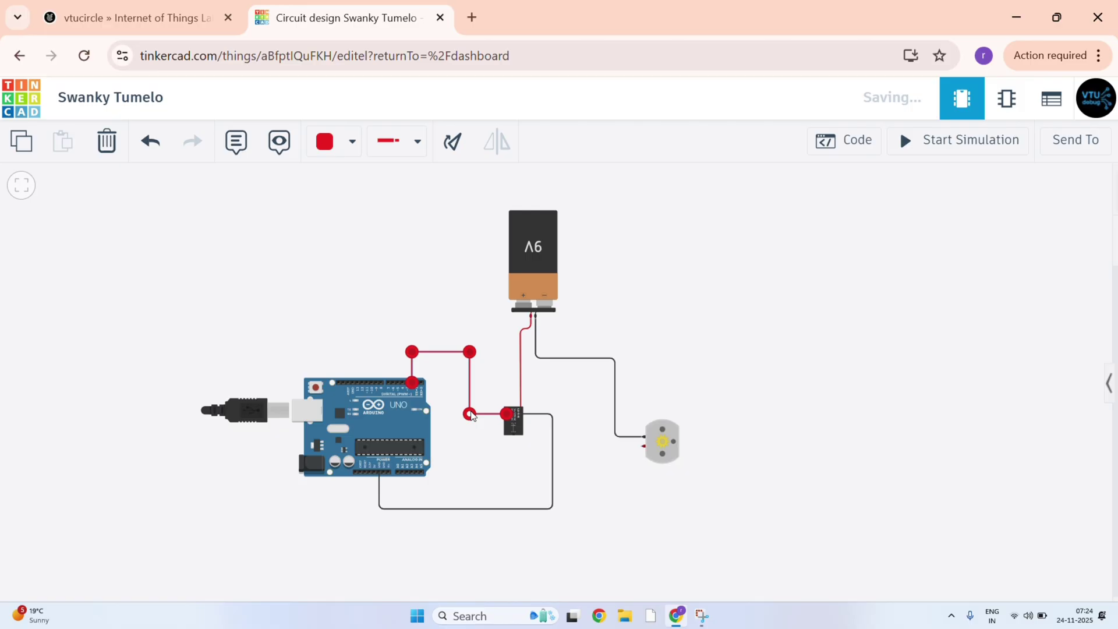
click(655, 381)
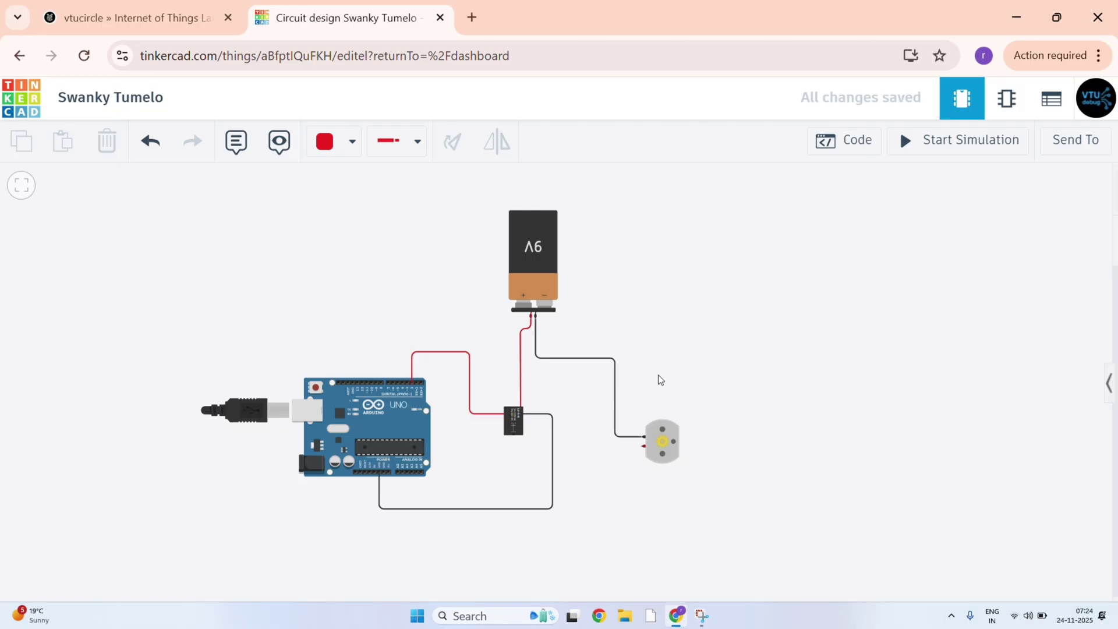
Wire relay Terminal 1 to motor Terminal 2, level the last segment, and lower the motor slightly.
click(521, 434)
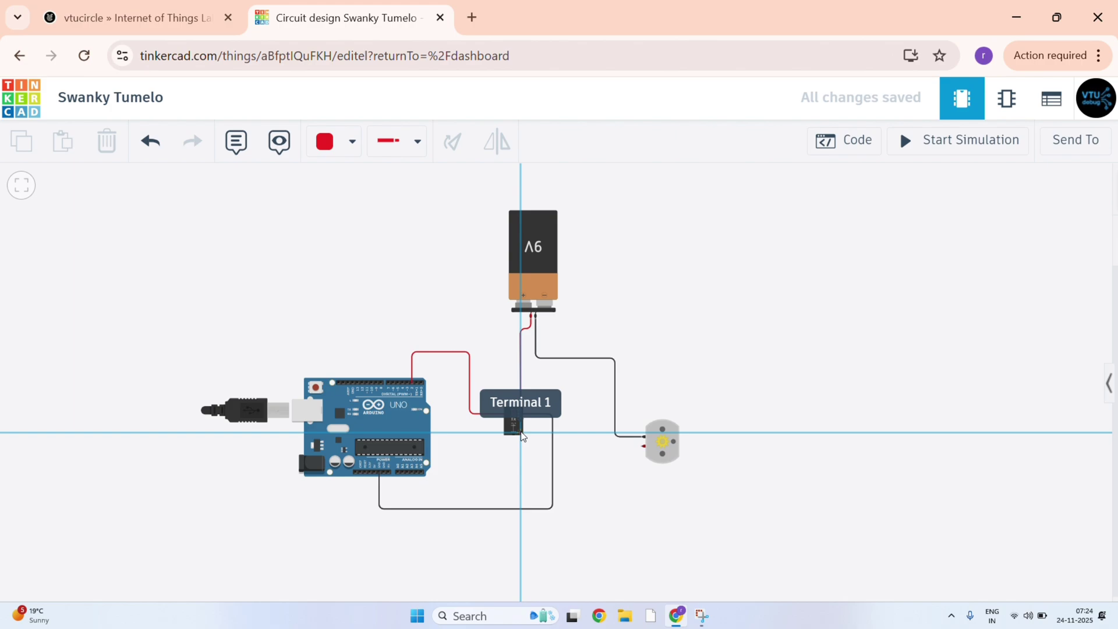
click(573, 434)
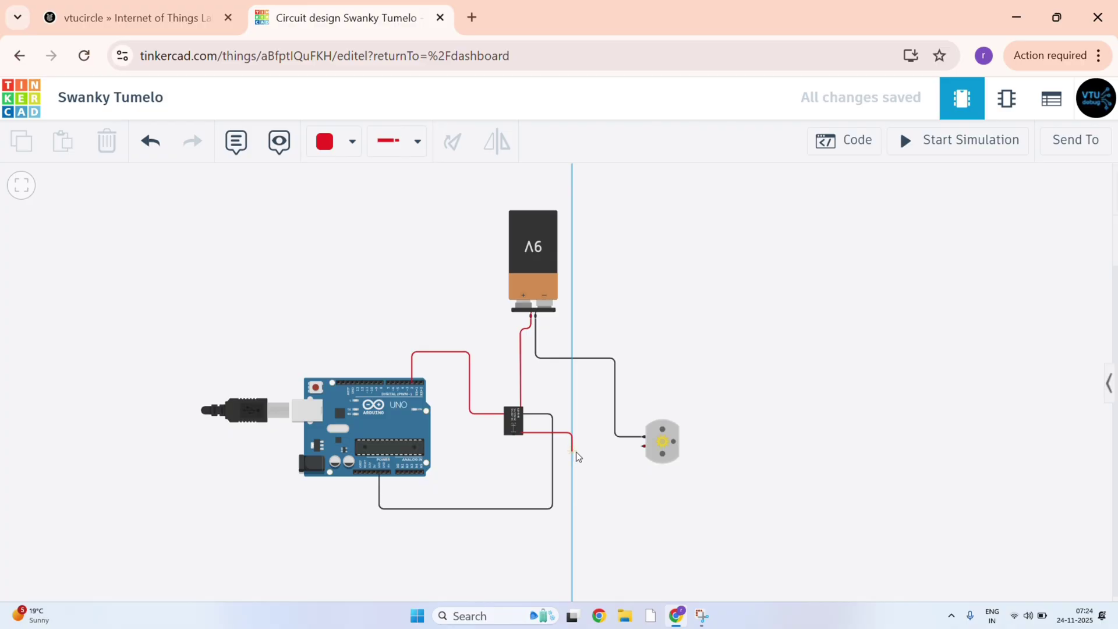
click(575, 452)
click(642, 448)
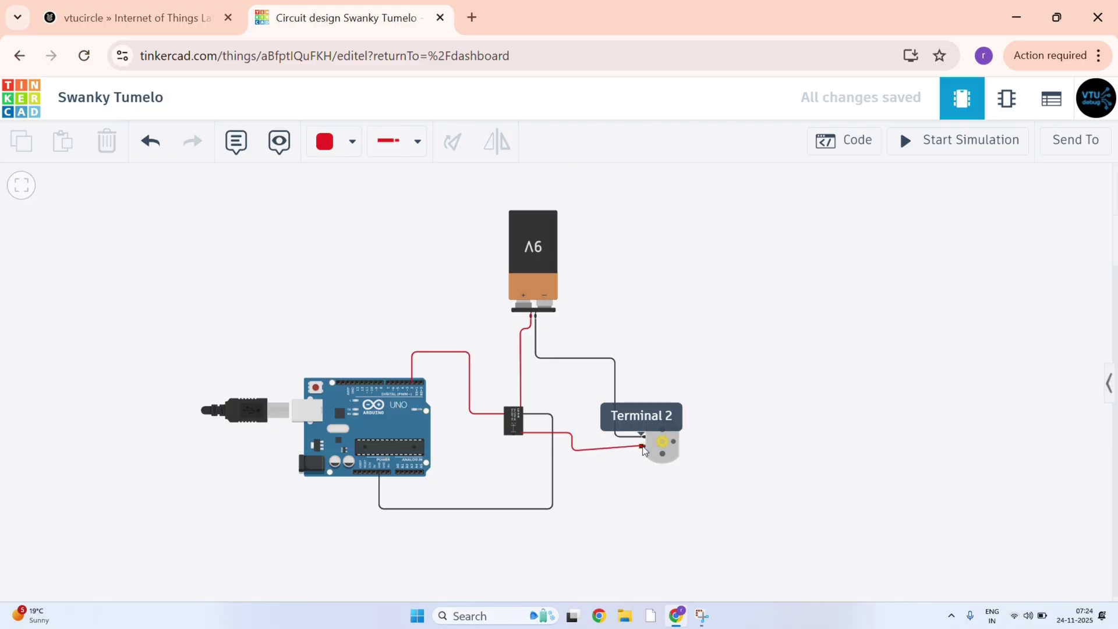
click(642, 448)
drag(580, 452, 580, 448)
click(683, 353)
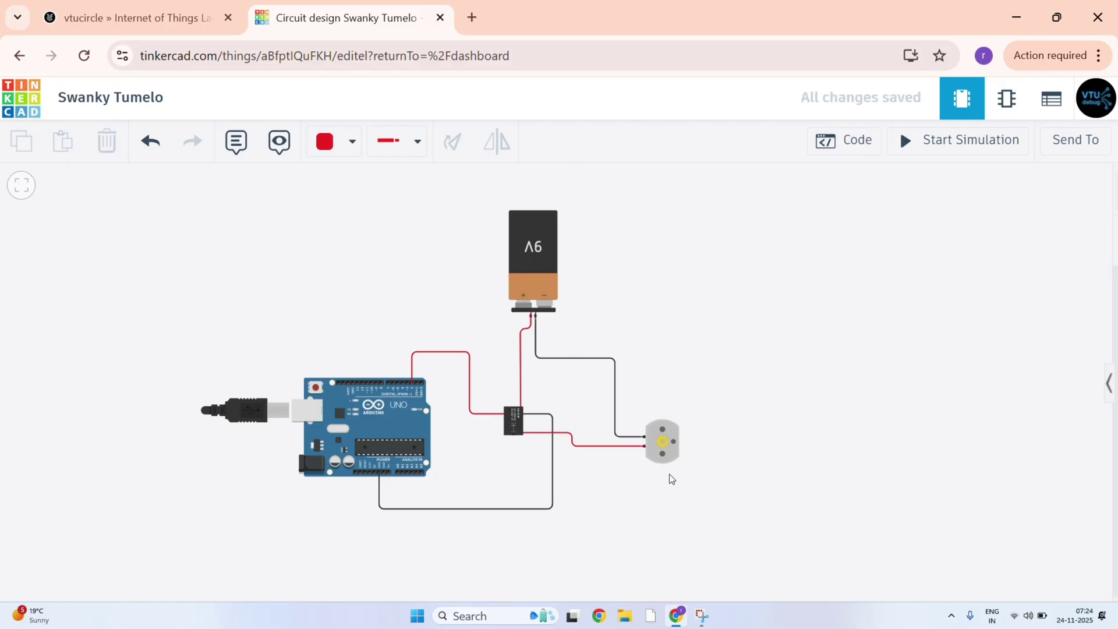
mouse_move(657, 446)
mouse_down()
mouse_move(665, 476)
mouse_move(652, 467)
mouse_move(655, 447)
mouse_up()
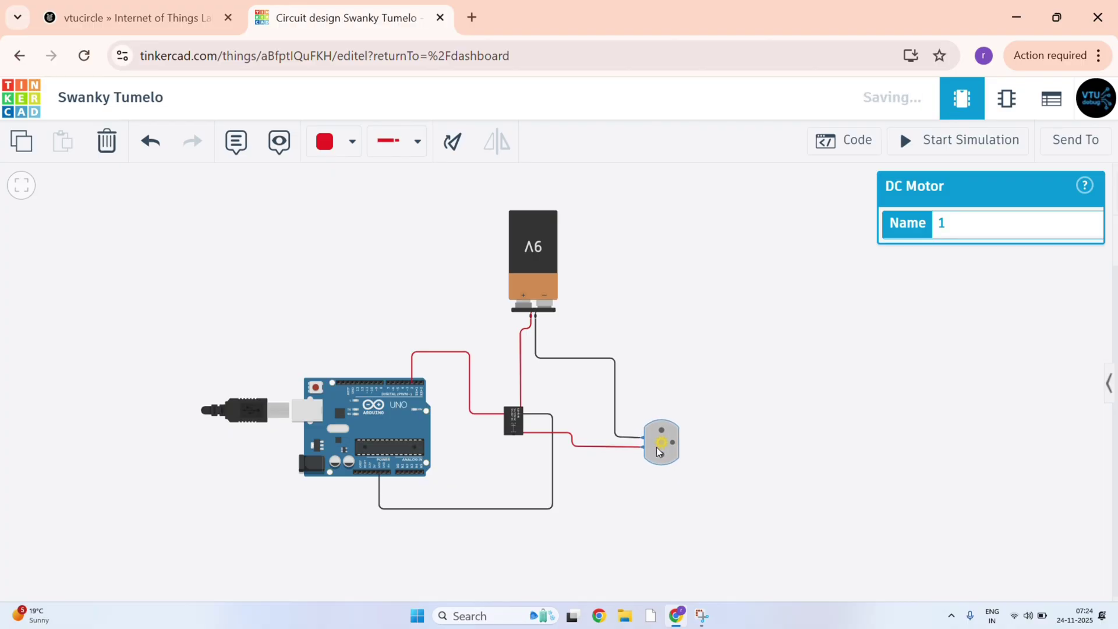
Check the PDF's page 6 setup steps and relay code, then return to the circuit editor.
click(199, 6)
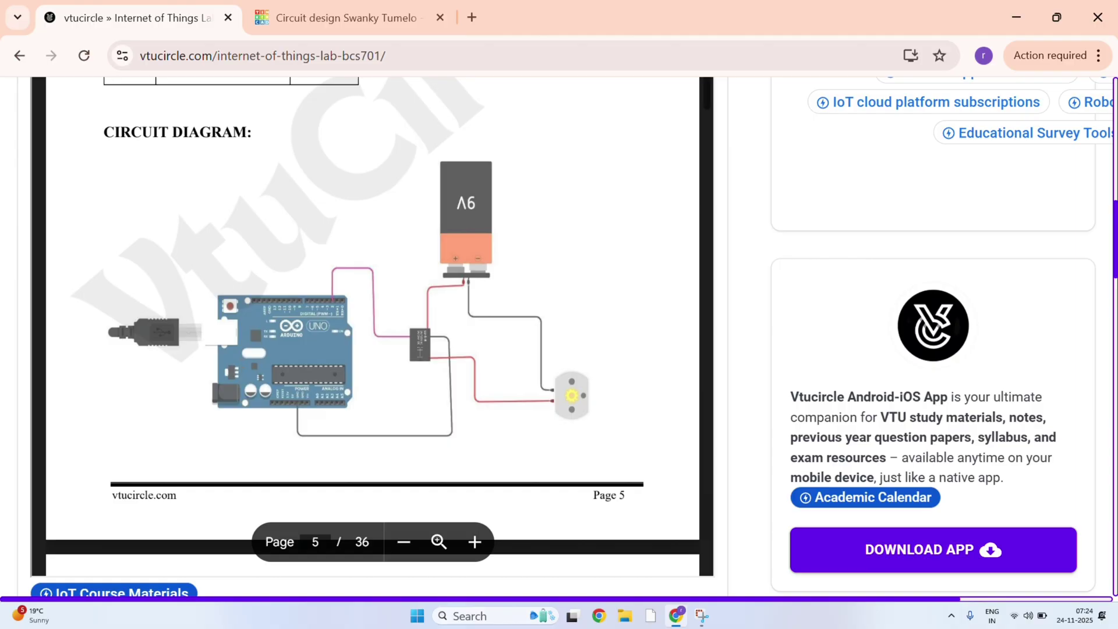
scroll(365, 224, down, 10)
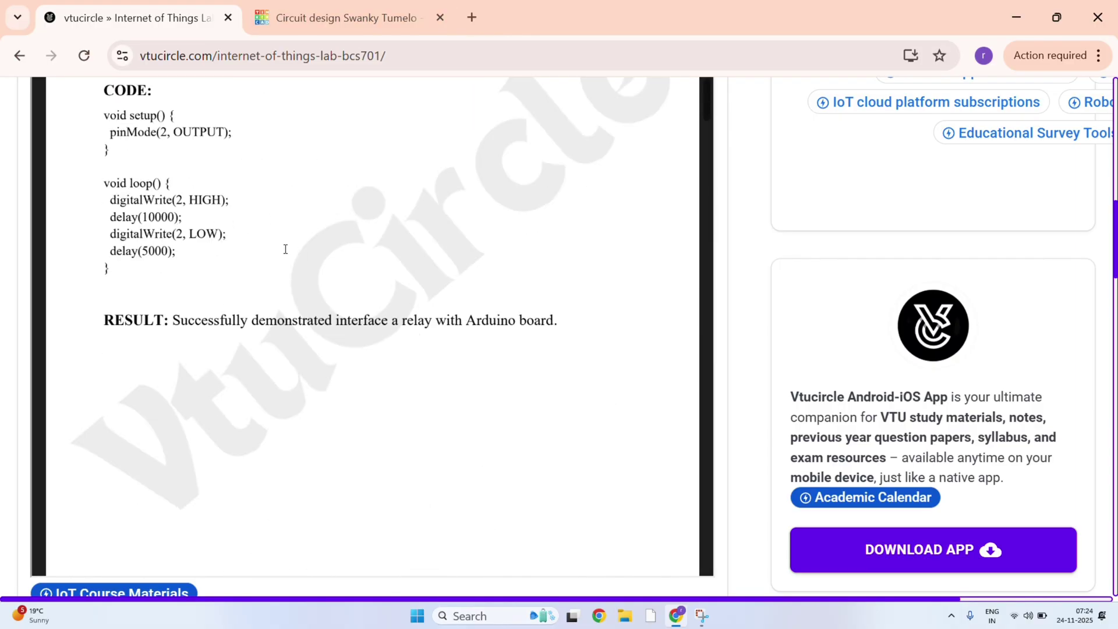
click(338, 12)
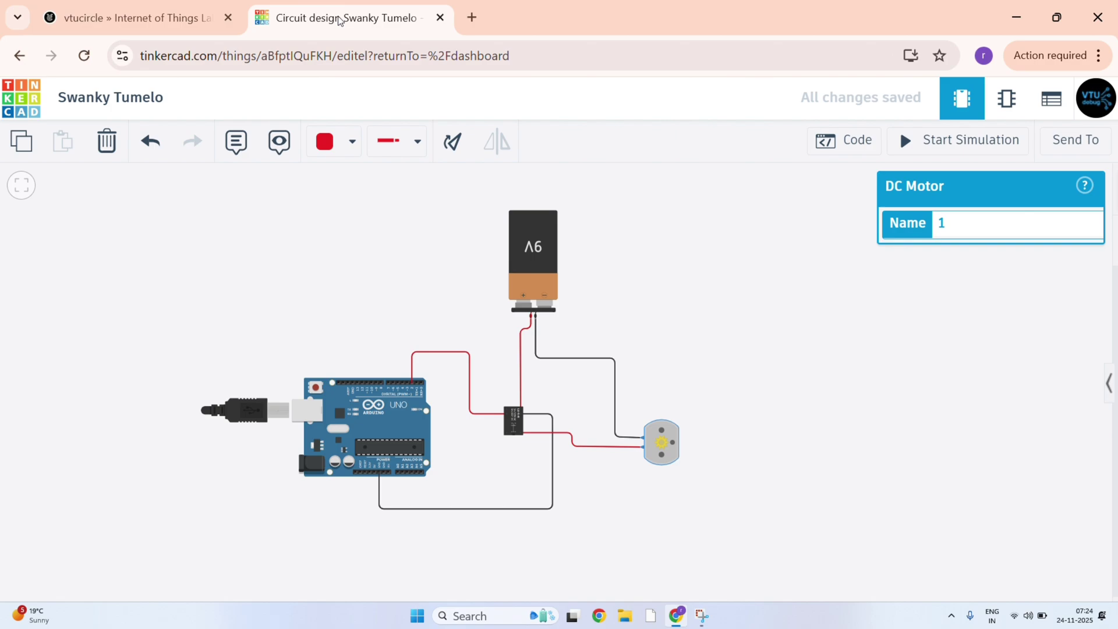
Open the Arduino code panel and switch its edit mode from Blocks to Text.
click(843, 141)
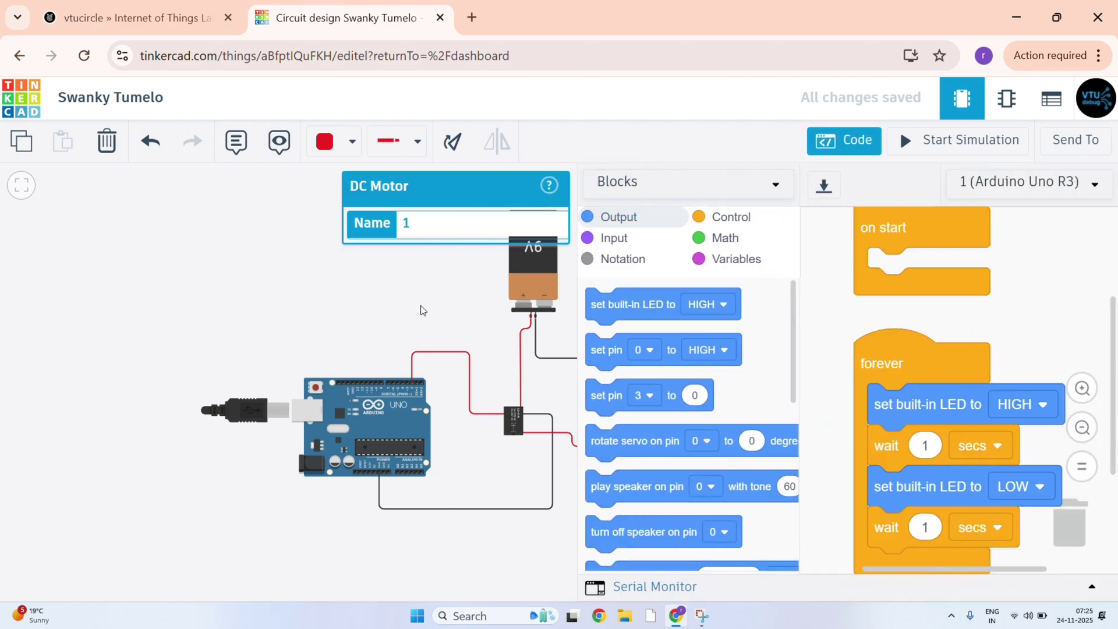
click(823, 150)
click(728, 291)
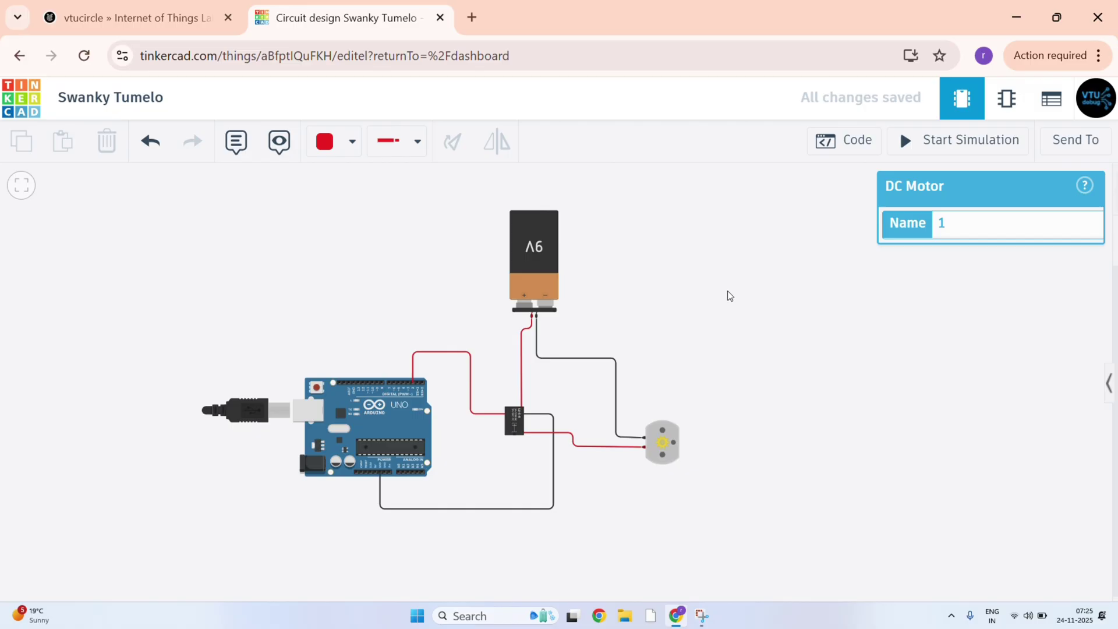
click(844, 141)
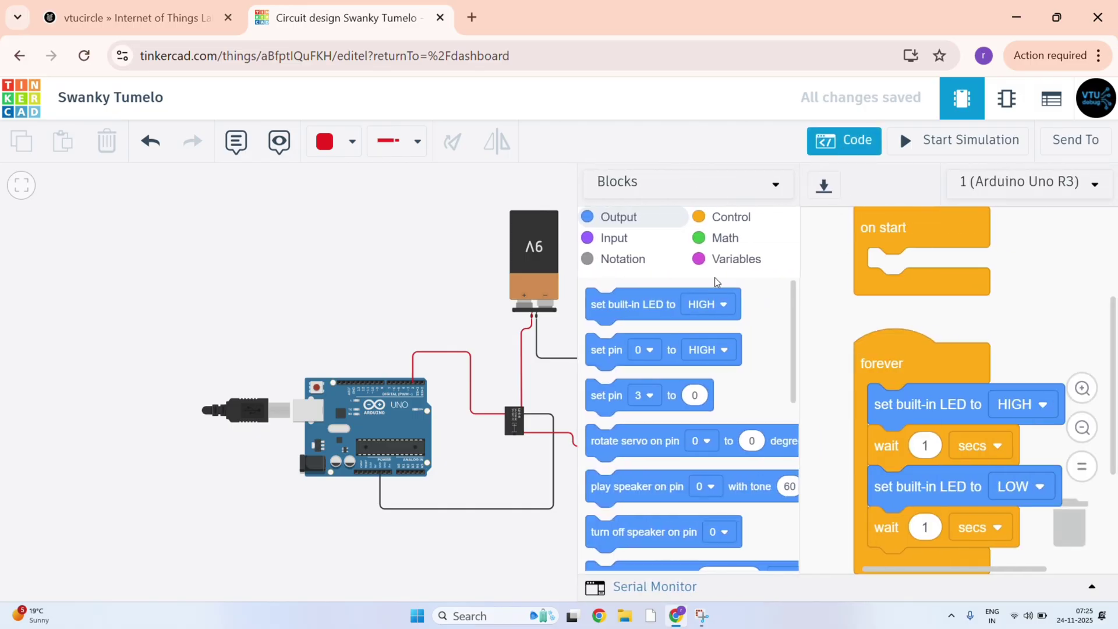
click(648, 183)
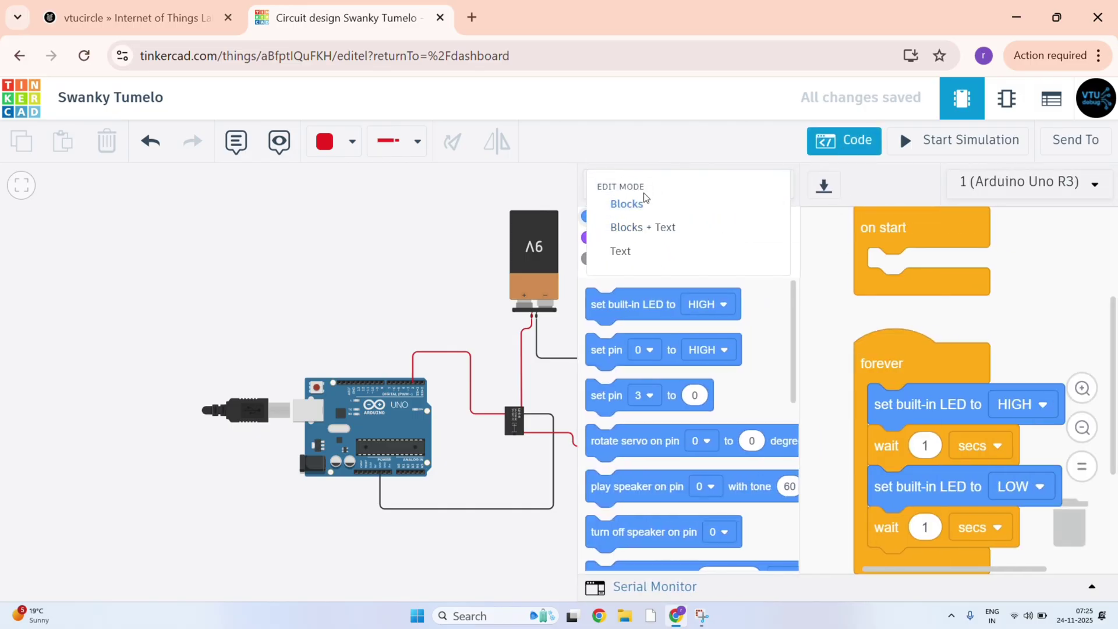
click(624, 250)
Confirm the text conversion and replace all three LED_BUILTIN references with pin 2.
click(580, 384)
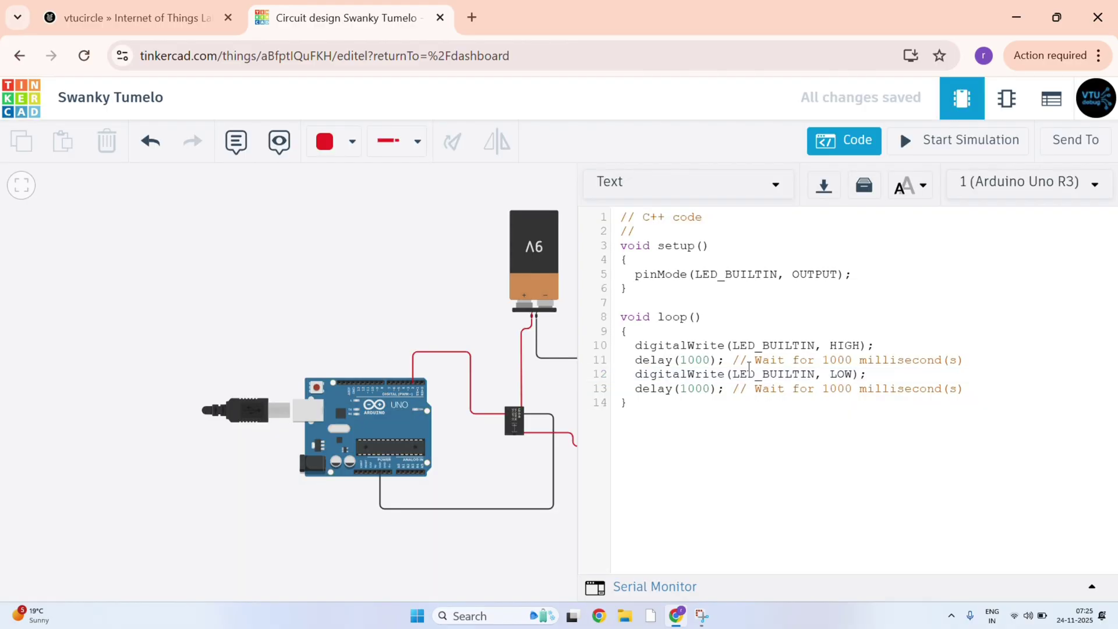
drag(694, 273, 778, 274)
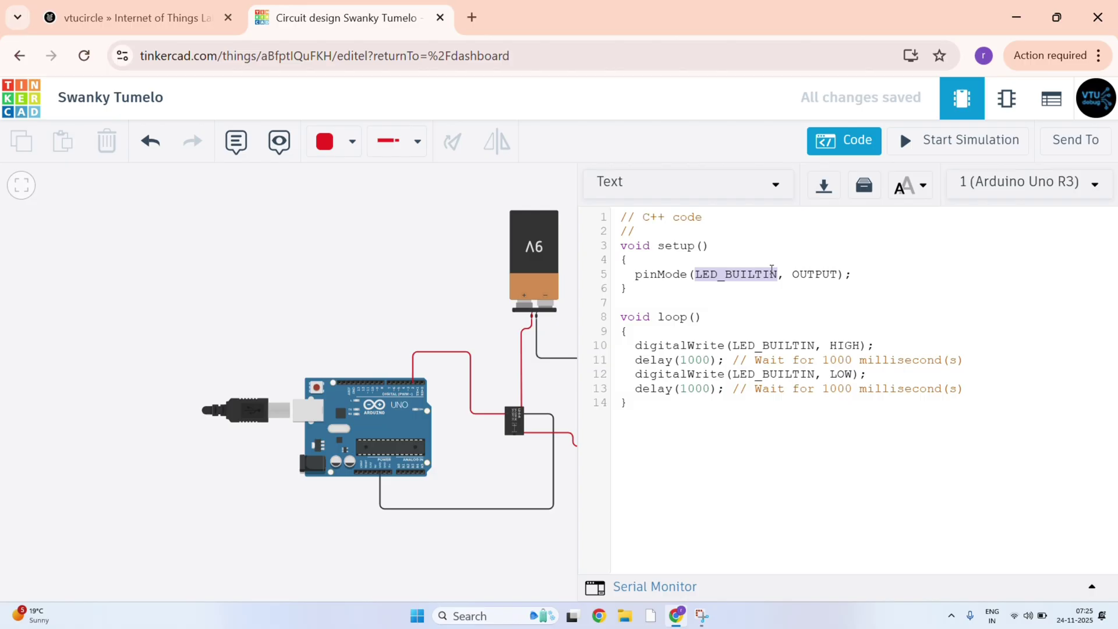
text(2)
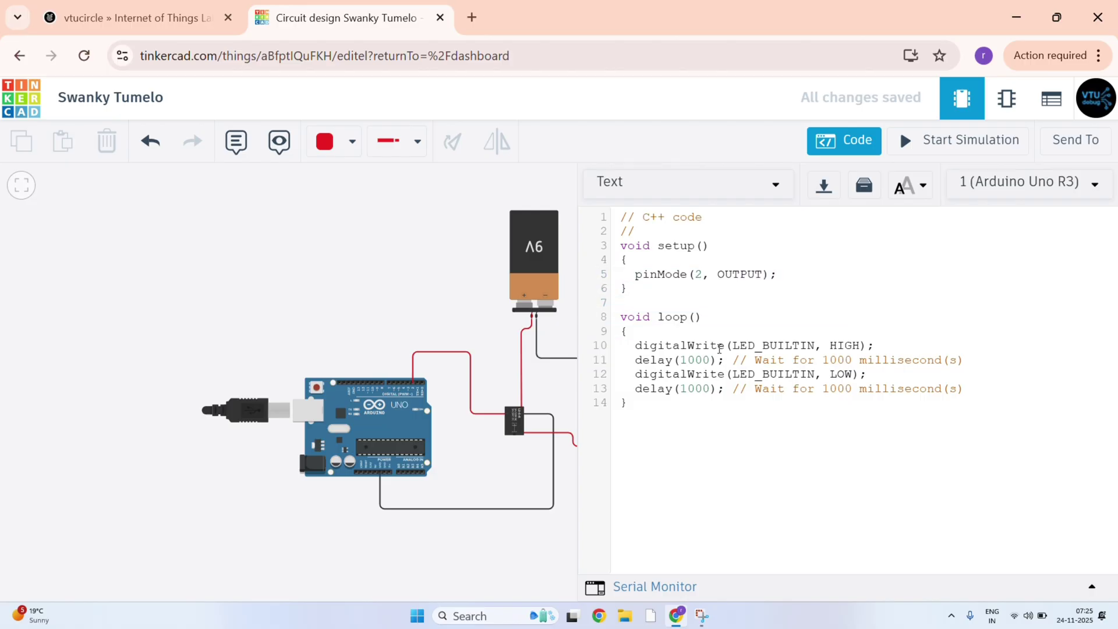
drag(734, 346, 818, 347)
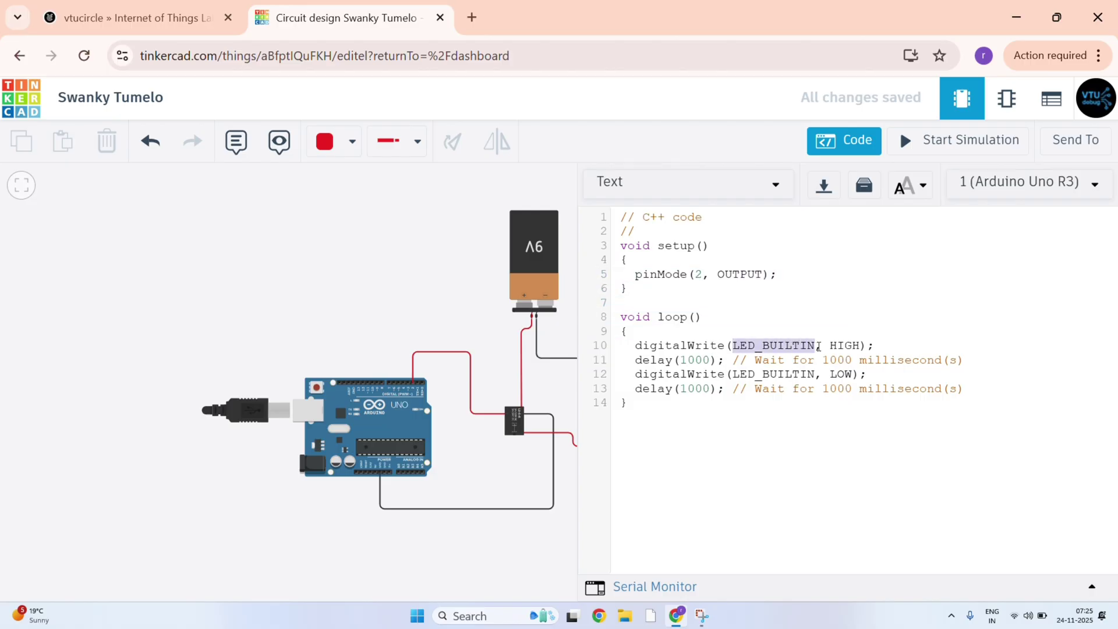
text(2)
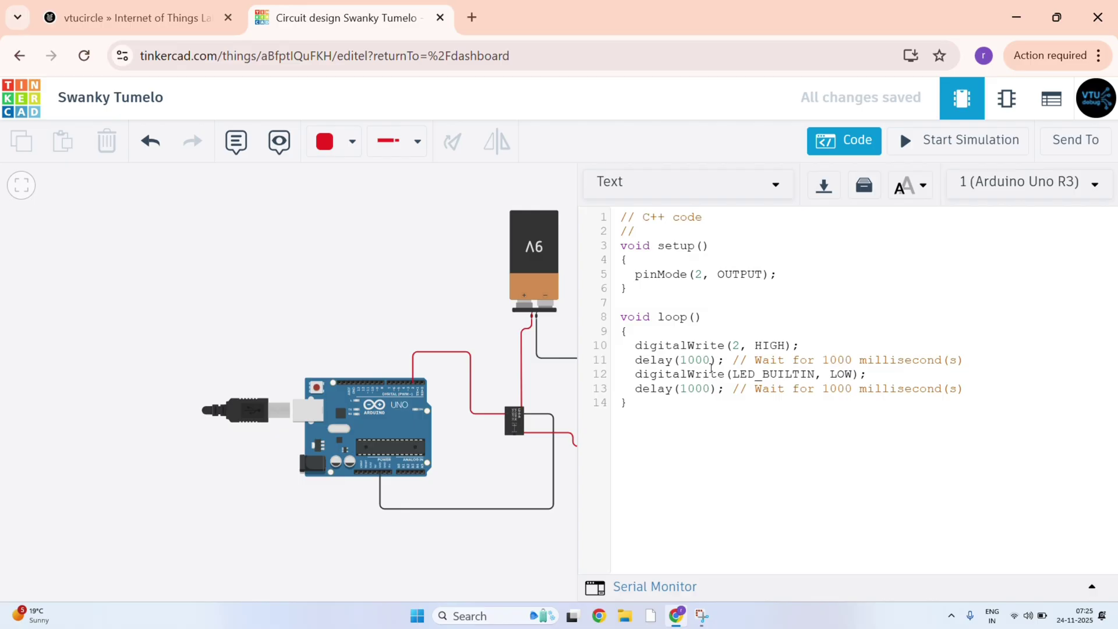
drag(735, 375, 813, 370)
text(2)
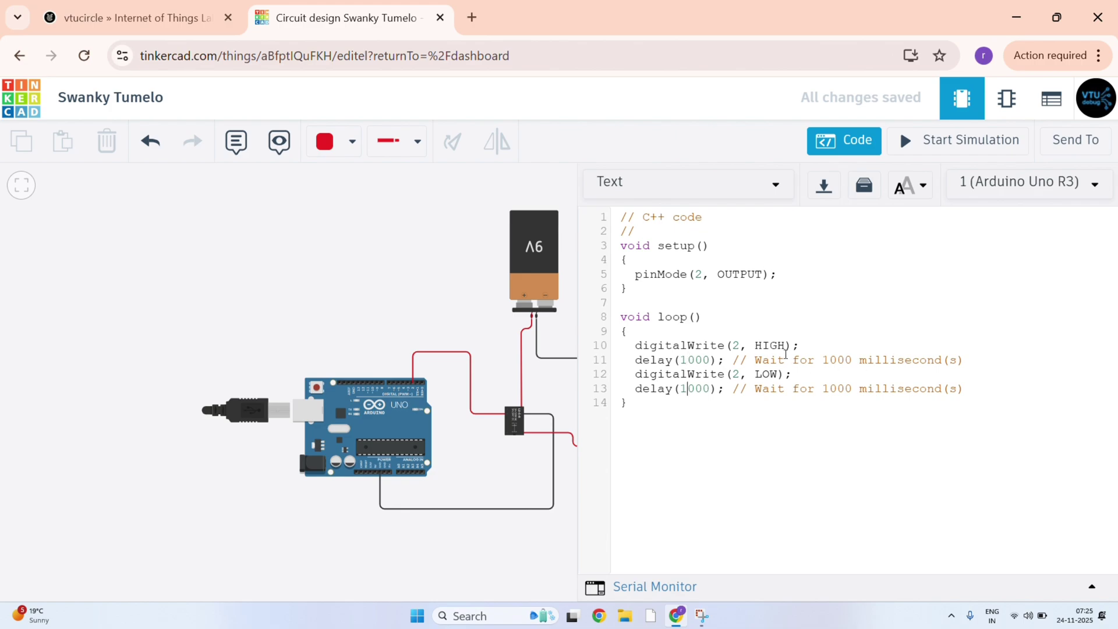
Change the final delay to 5000 and compare the sketch with the vtucircle reference code.
key(BackSpace)
text(5)
click(163, 11)
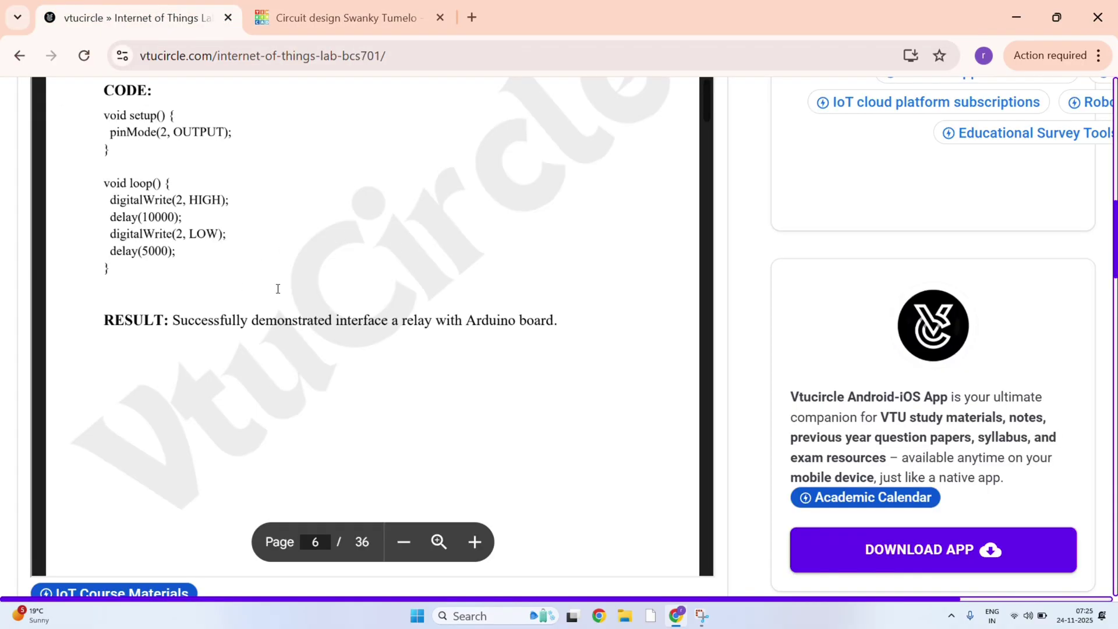
click(317, 22)
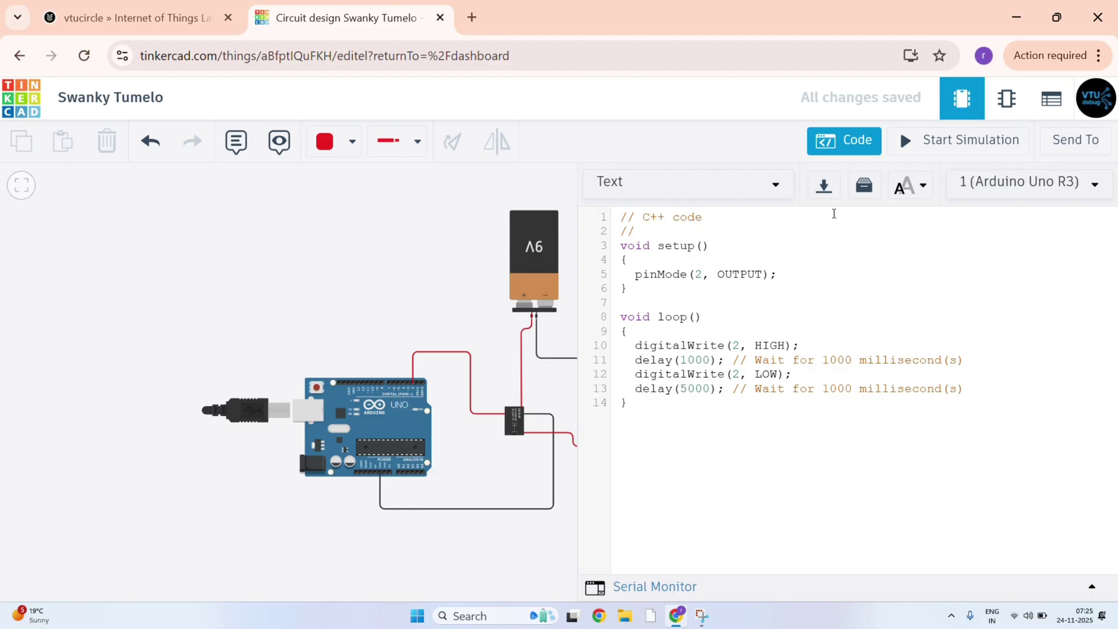
Close the code panel and zoom the canvas around the motor.
click(852, 143)
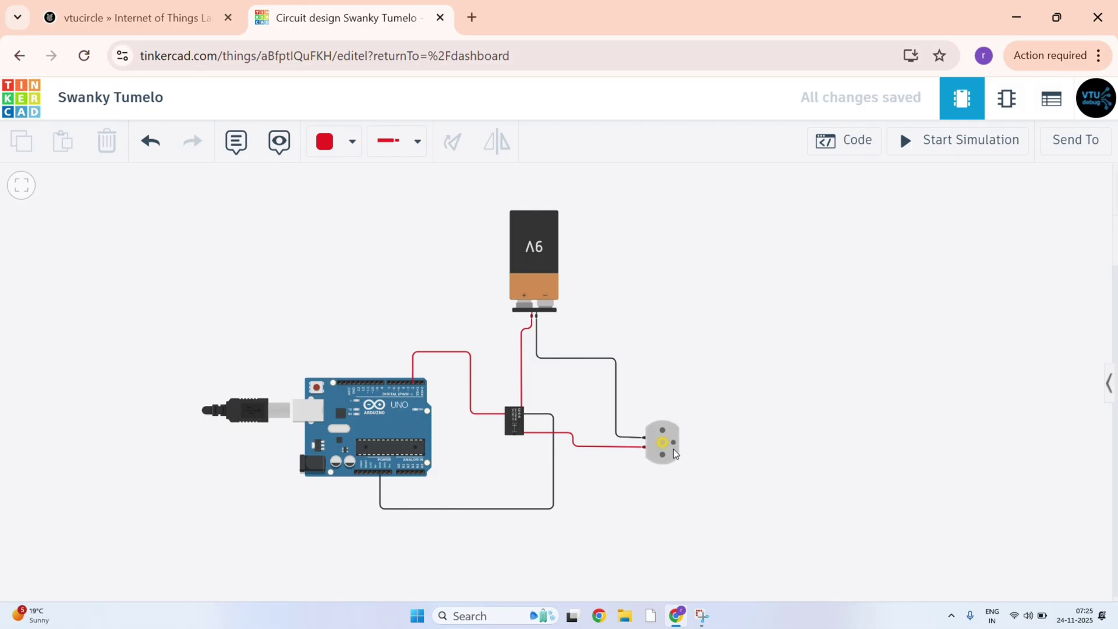
scroll(673, 449, up, 3)
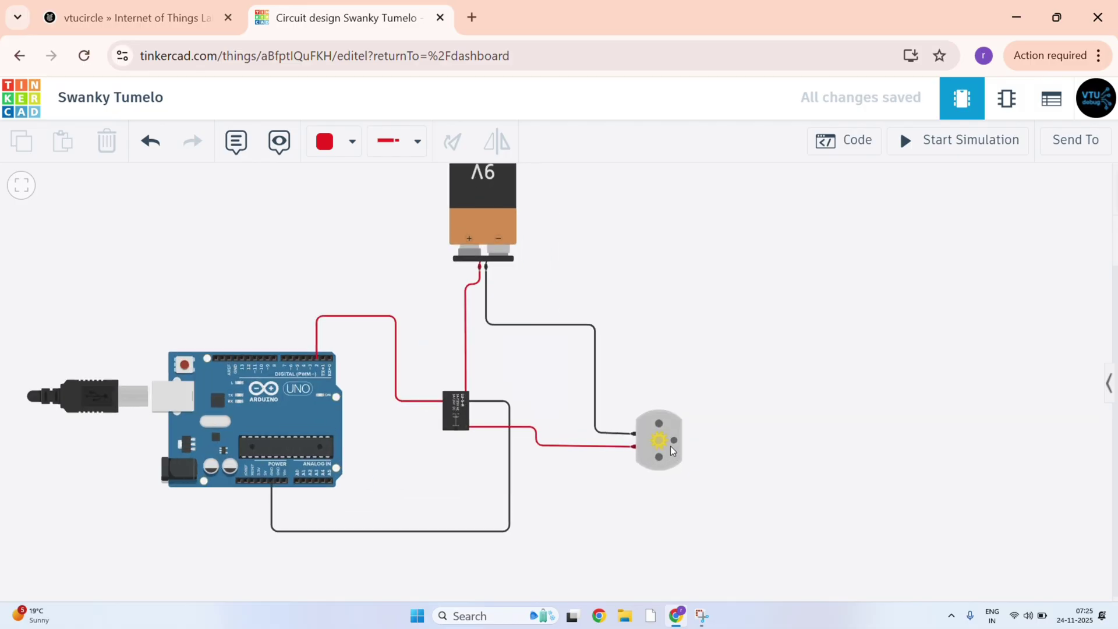
scroll(671, 449, up, 1)
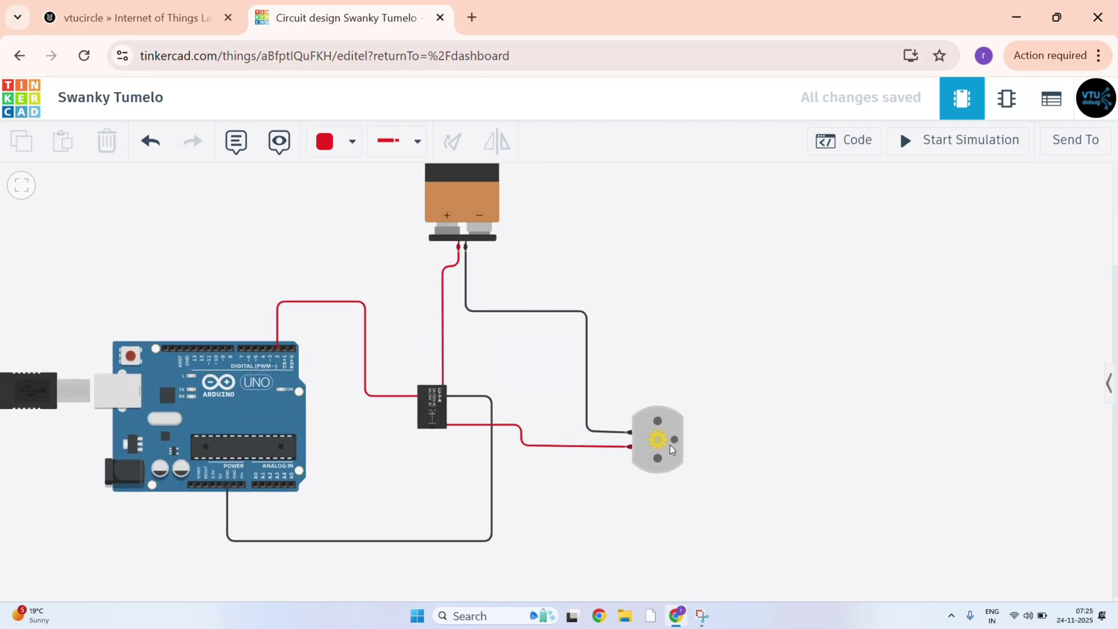
scroll(669, 444, down, 1)
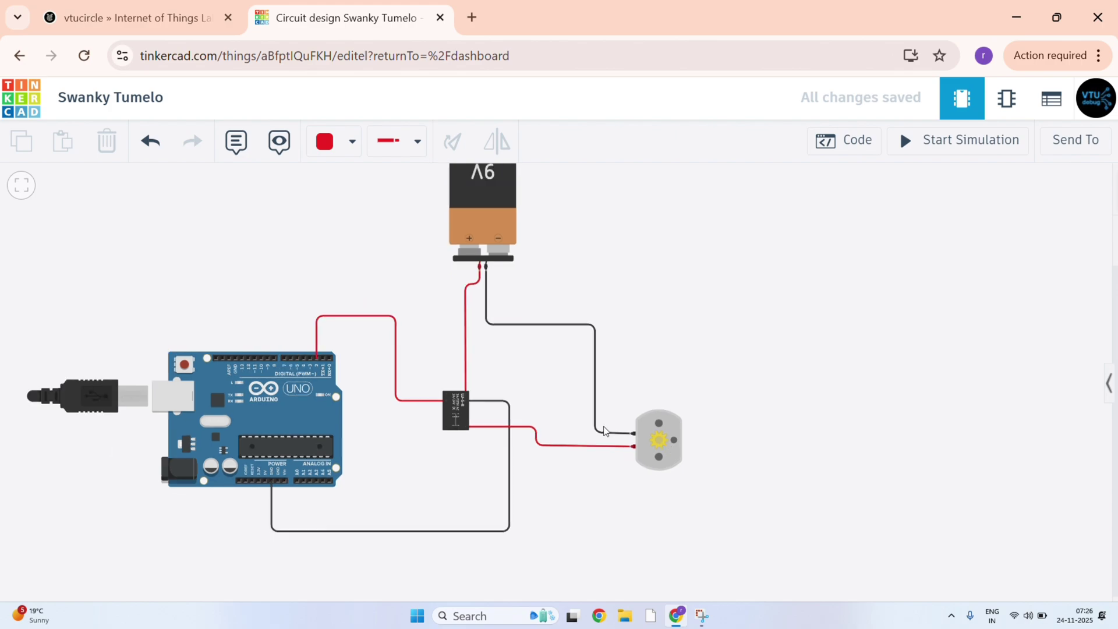
Run the simulation with the motor centred in view, stop it, and reopen the code.
click(936, 150)
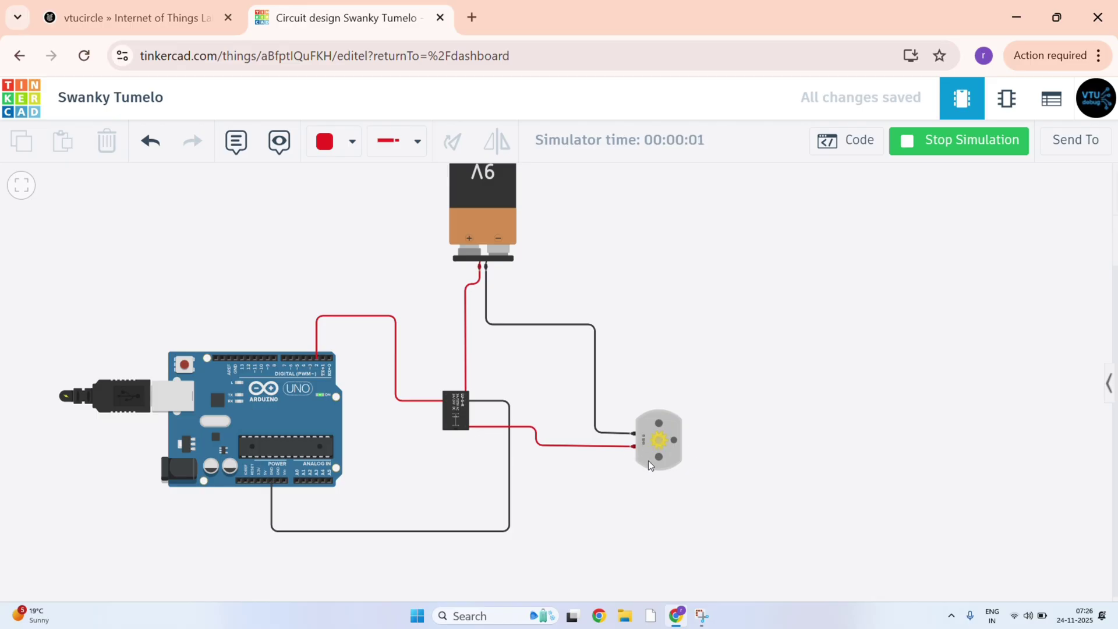
scroll(665, 436, up, 5)
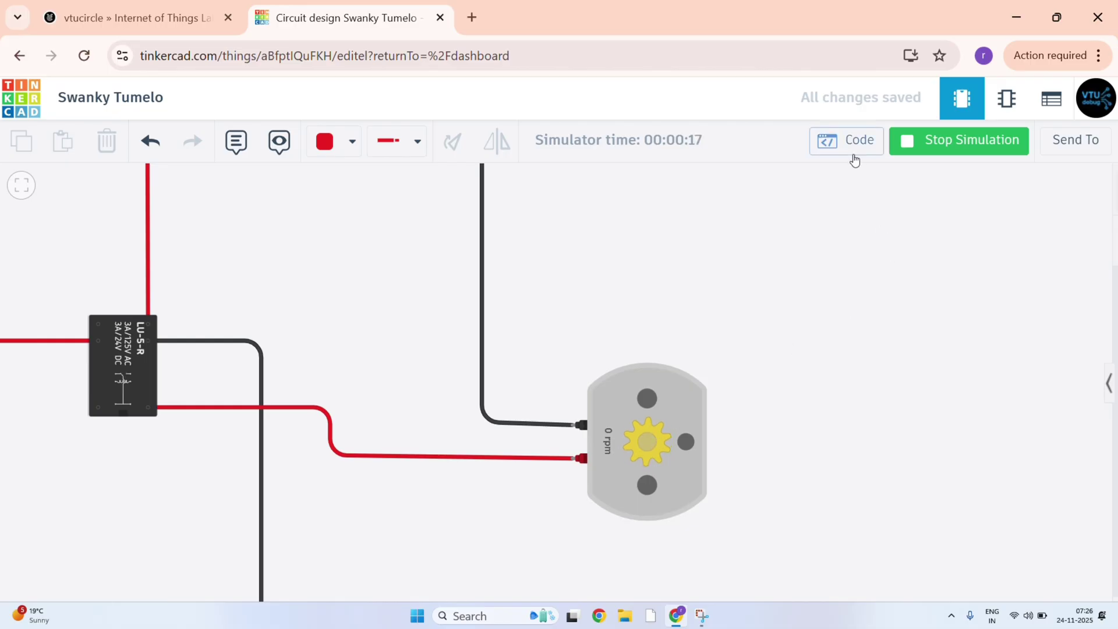
drag(712, 357, 455, 313)
click(905, 142)
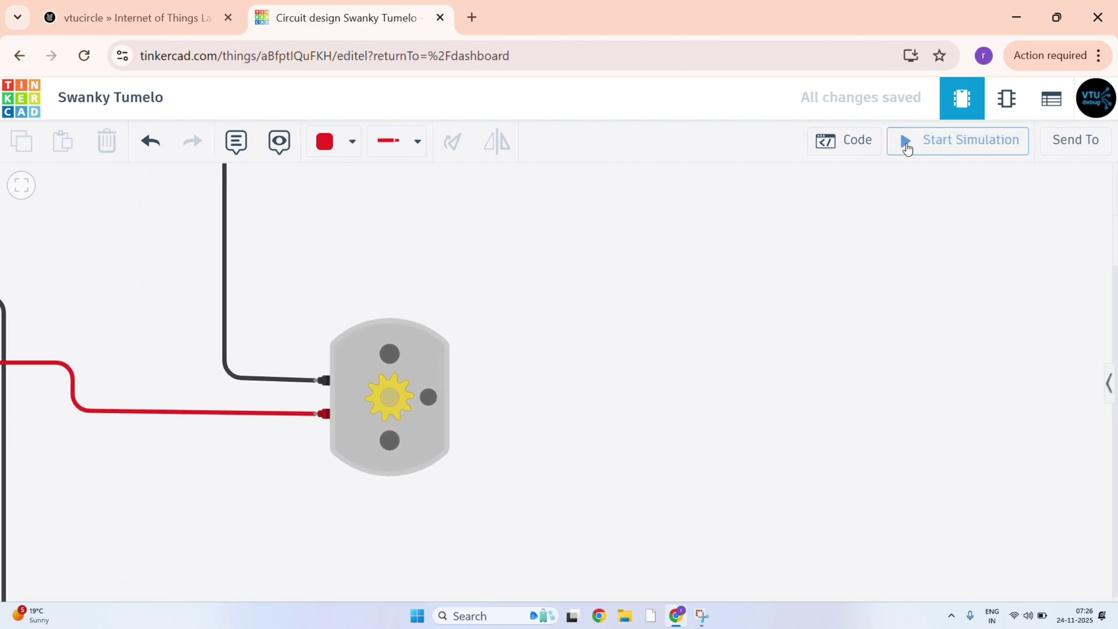
click(841, 146)
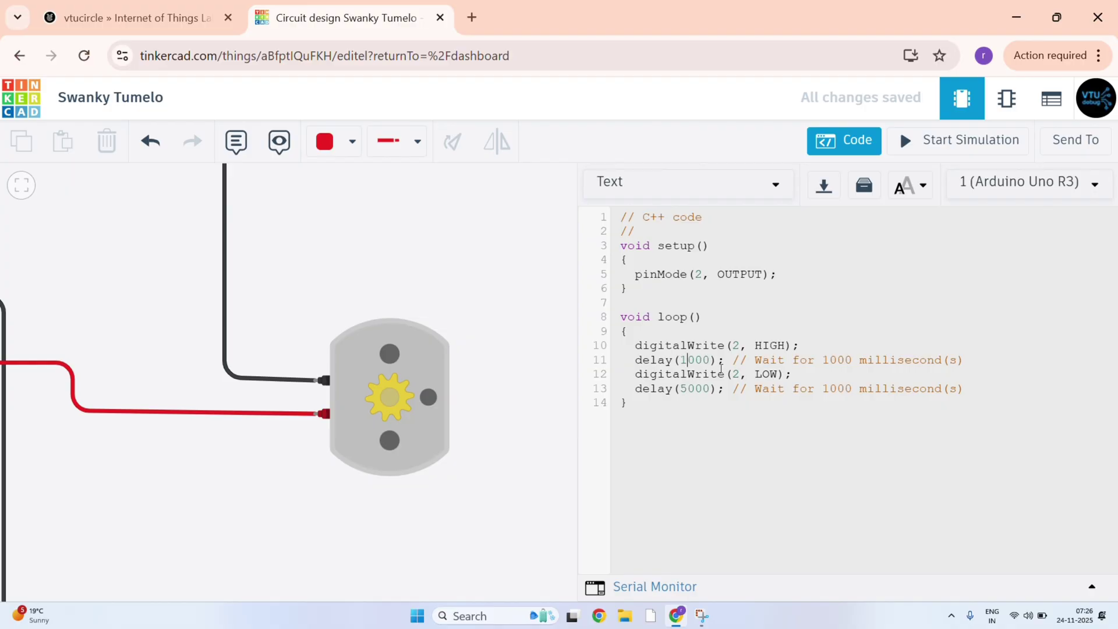
Edit line 11 to delay(10000) and line 13 to delay(3000).
text(0)
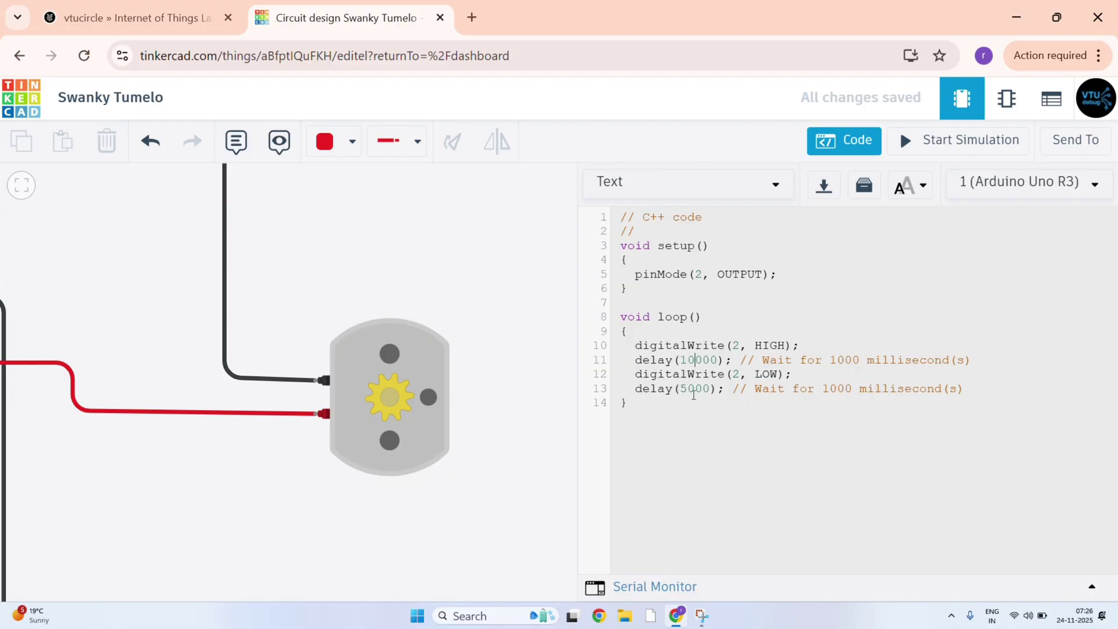
drag(680, 389, 688, 389)
text(3)
Simulate the 10000/3000 ms timings with the whole circuit in view, watching the motor cycle.
click(930, 144)
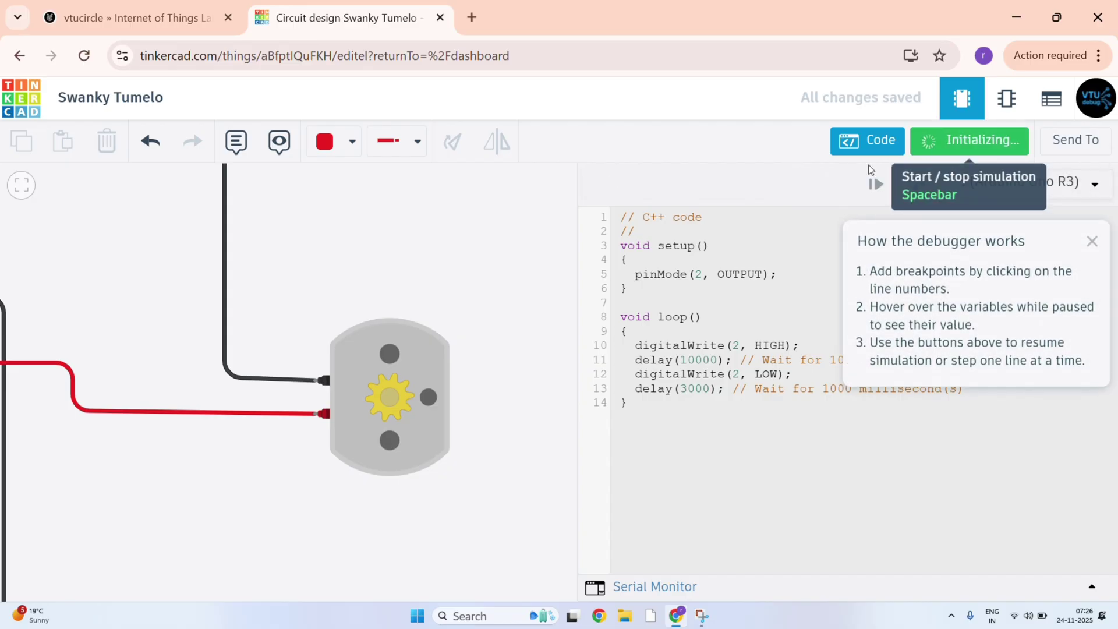
click(1091, 245)
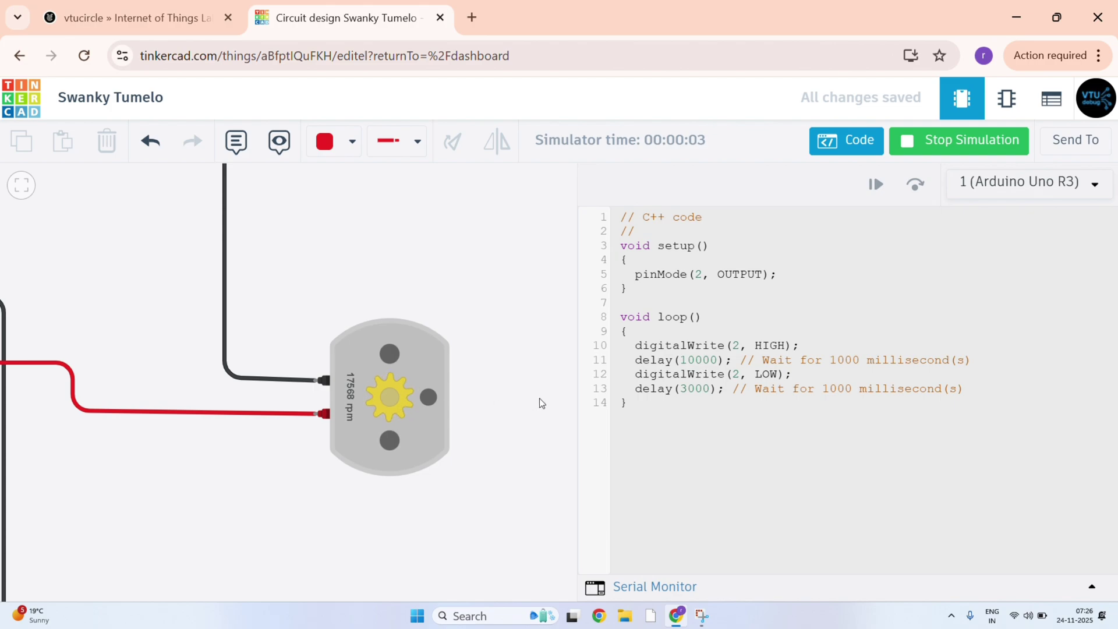
click(21, 186)
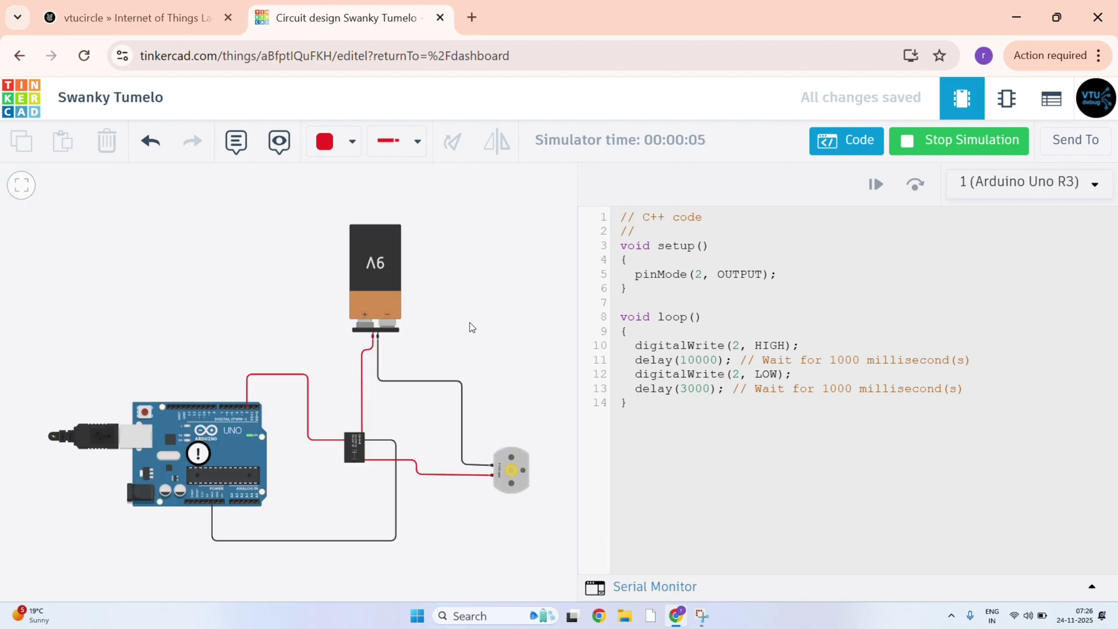
scroll(518, 485, down, 2)
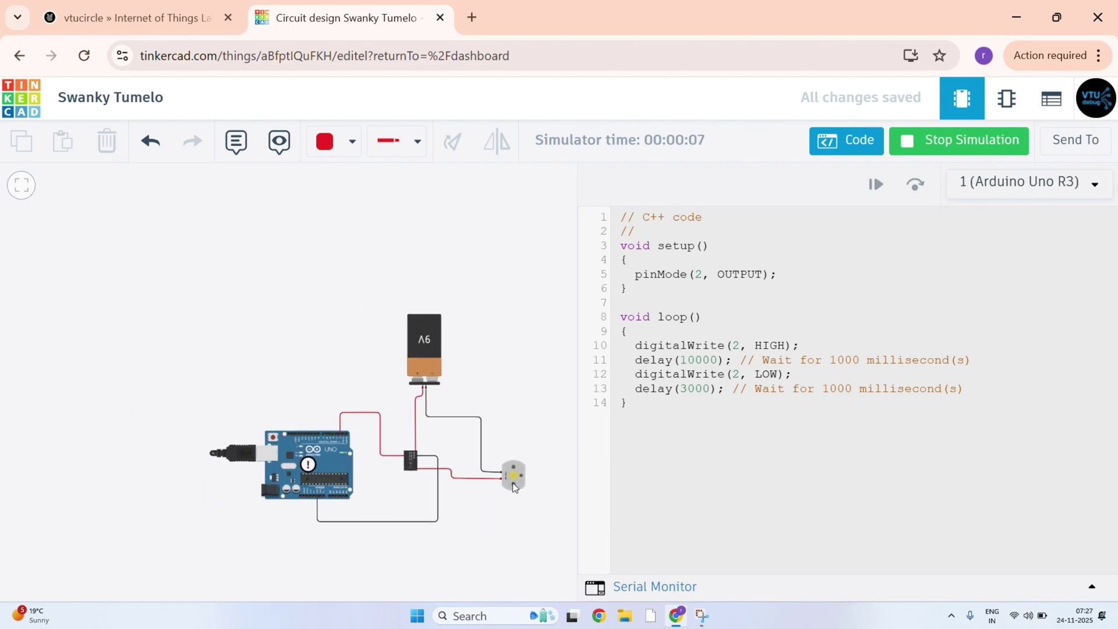
scroll(508, 479, up, 5)
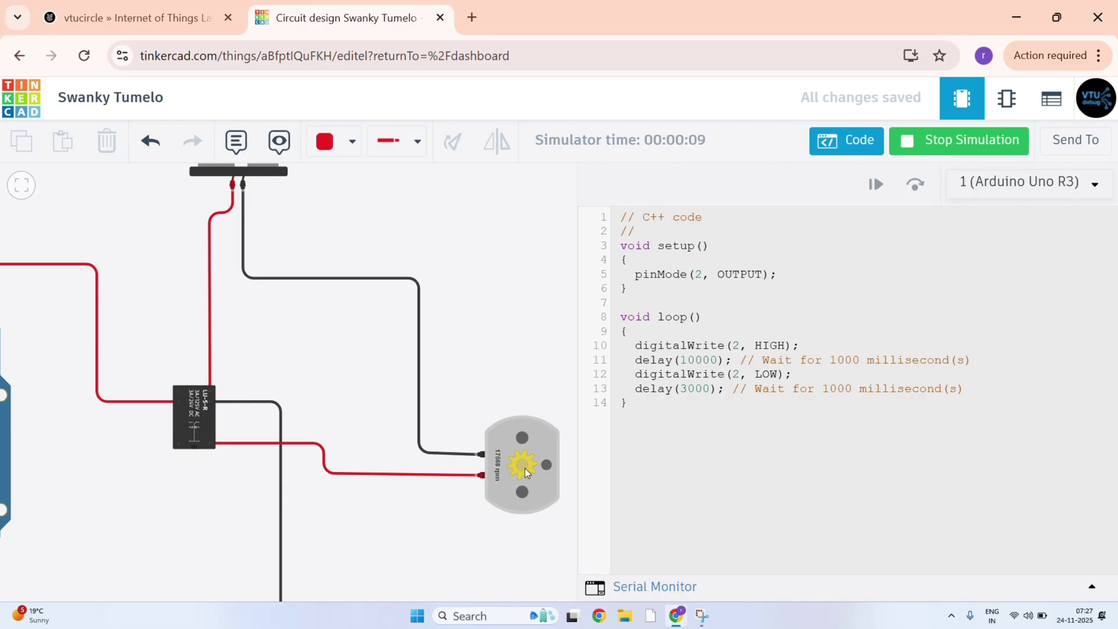
scroll(525, 470, up, 1)
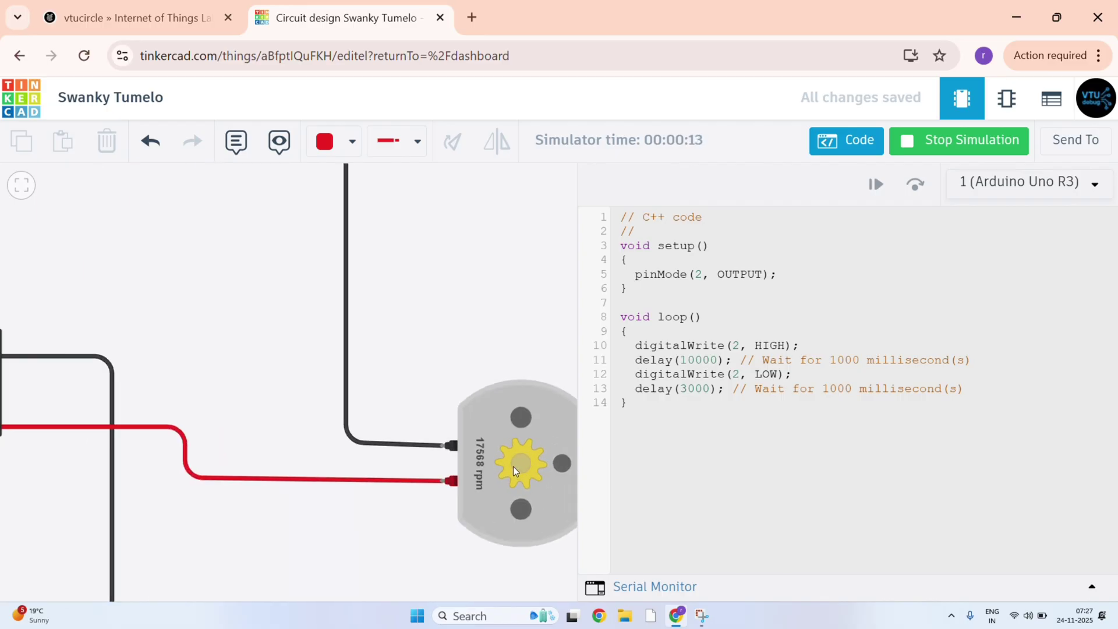
scroll(502, 445, down, 1)
scroll(502, 444, down, 1)
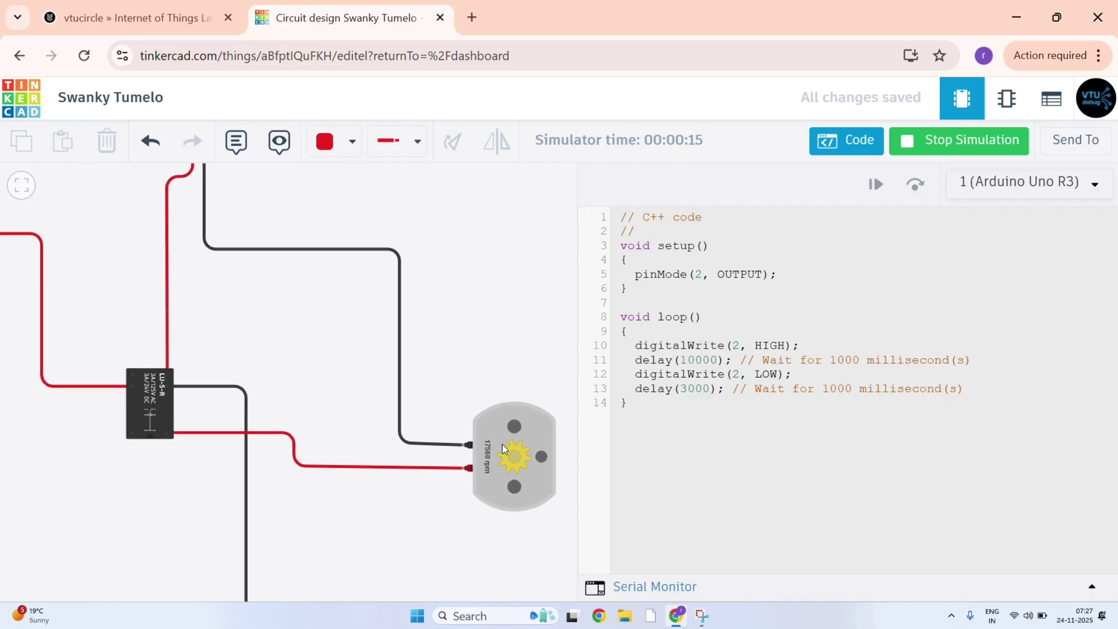
scroll(502, 444, down, 1)
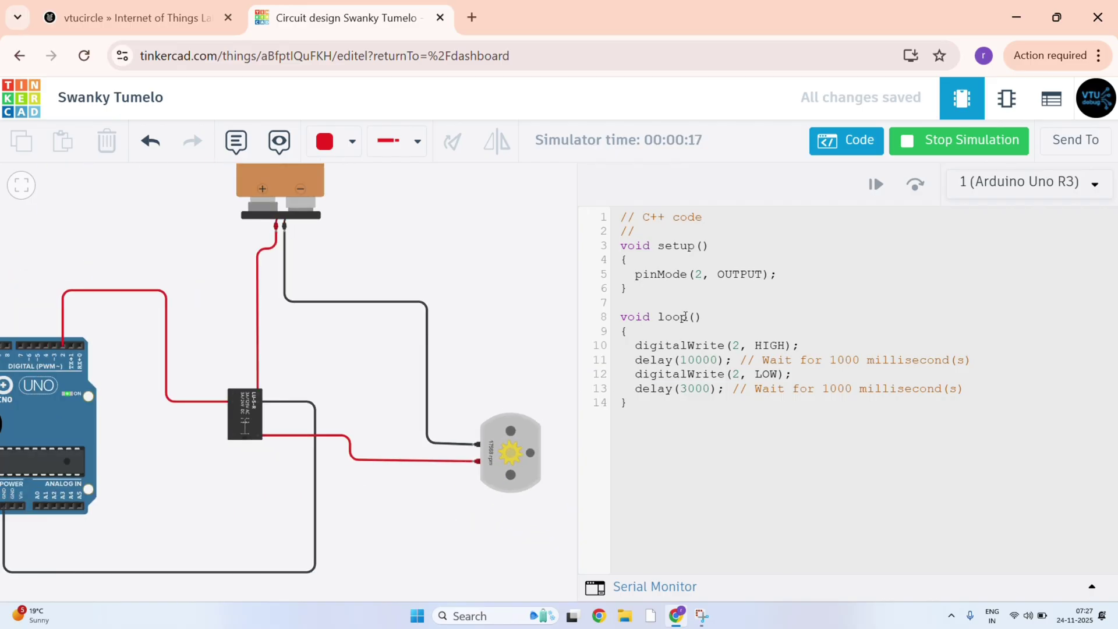
scroll(480, 441, down, 1)
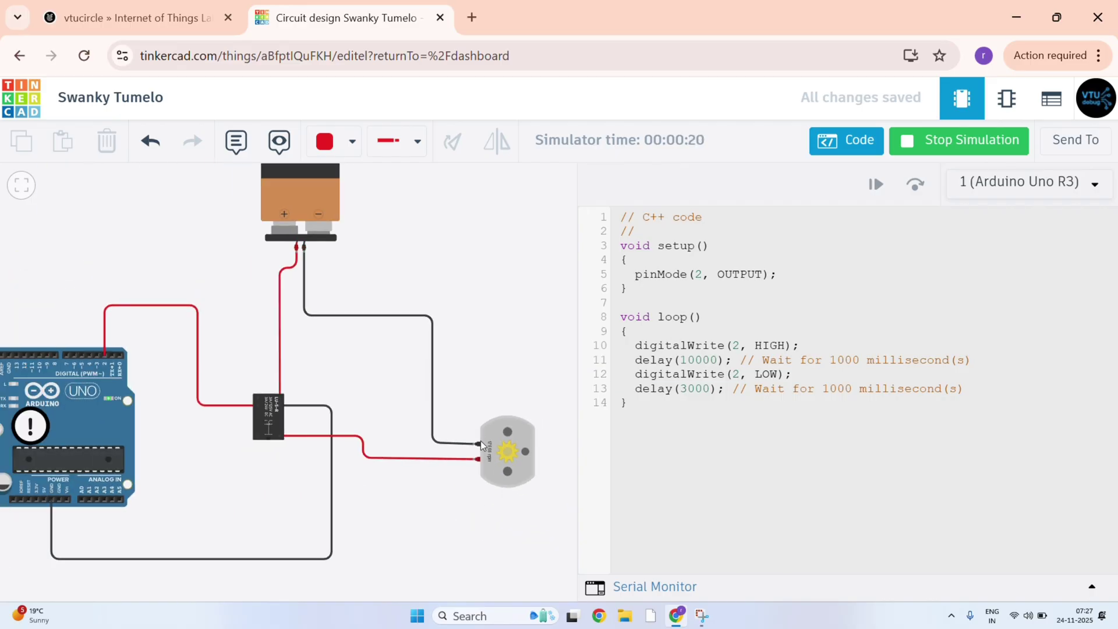
scroll(480, 441, down, 1)
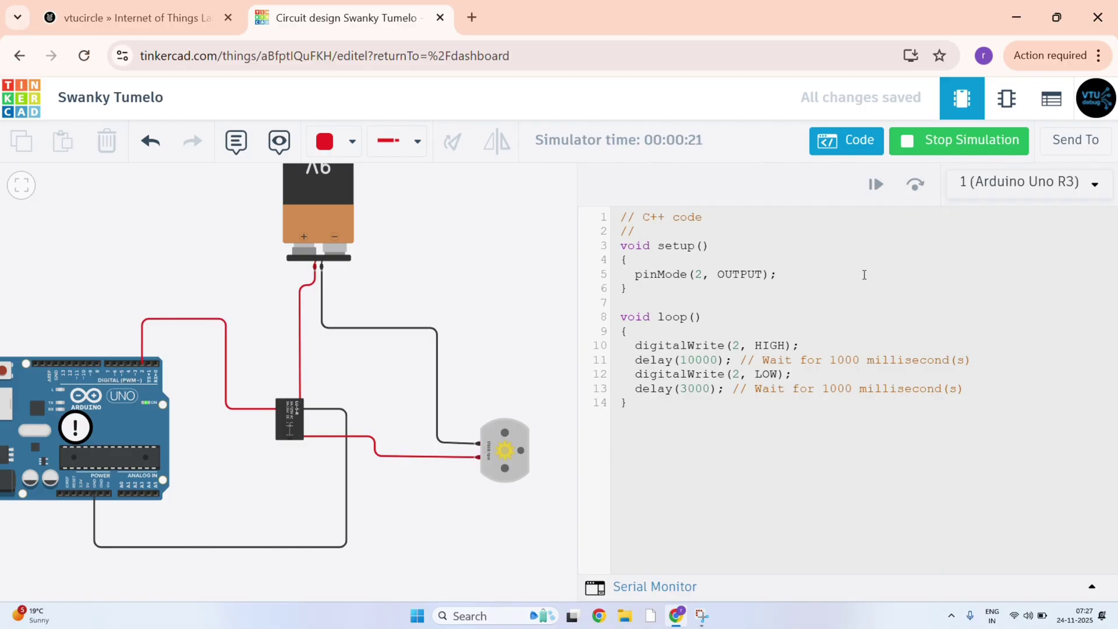
Stop the simulation, restore the delays to 1000 and 5000 ms, and close the code panel.
click(917, 152)
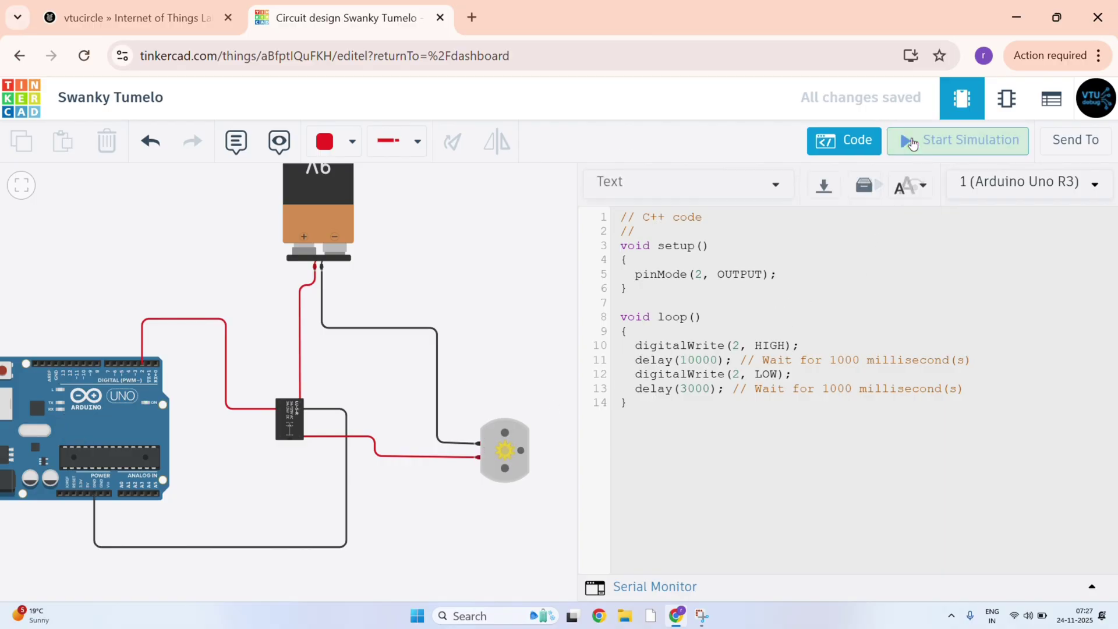
key(BackSpace)
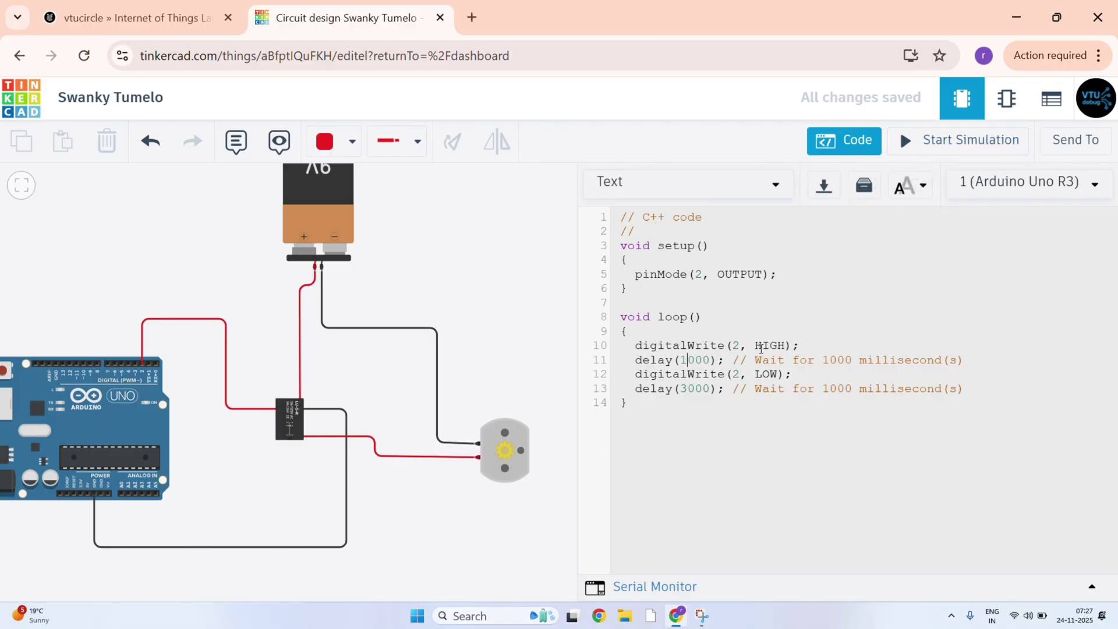
key(BackSpace)
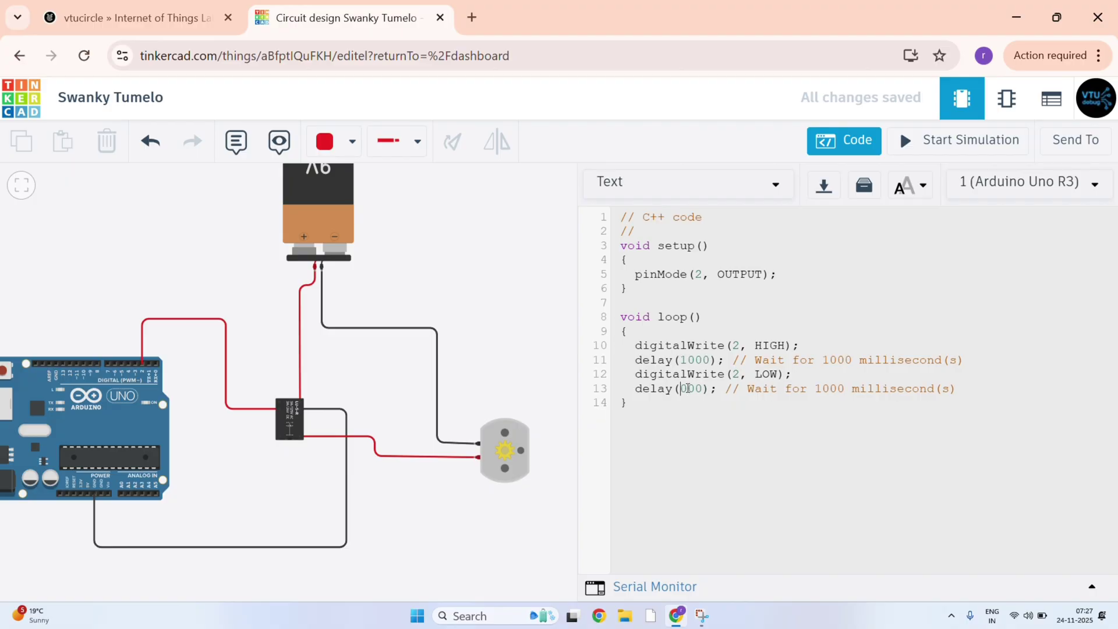
text(5)
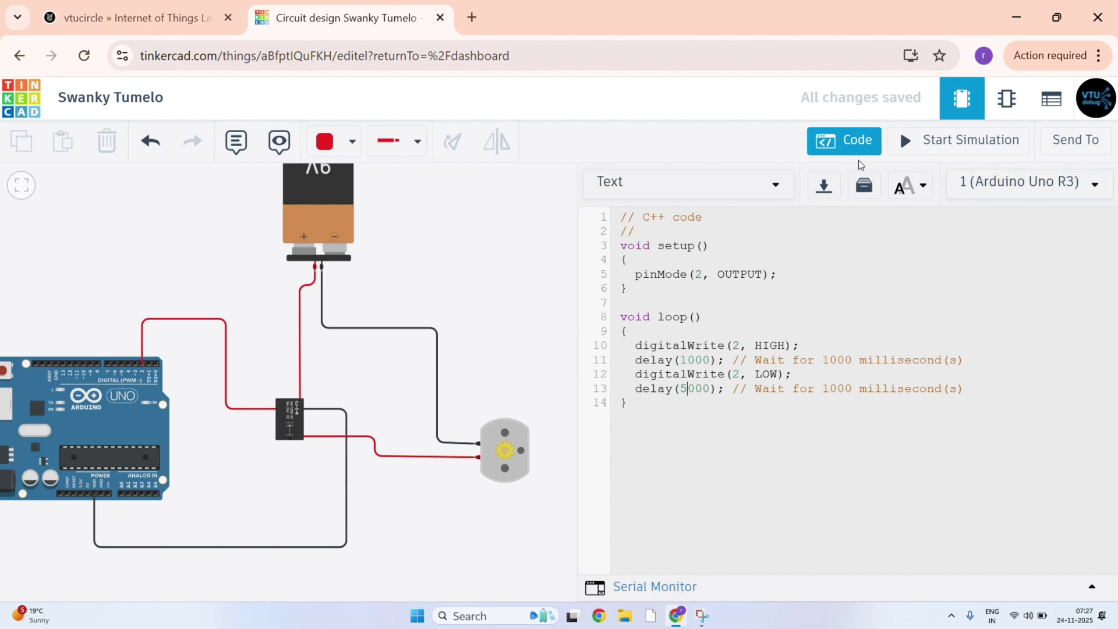
click(857, 144)
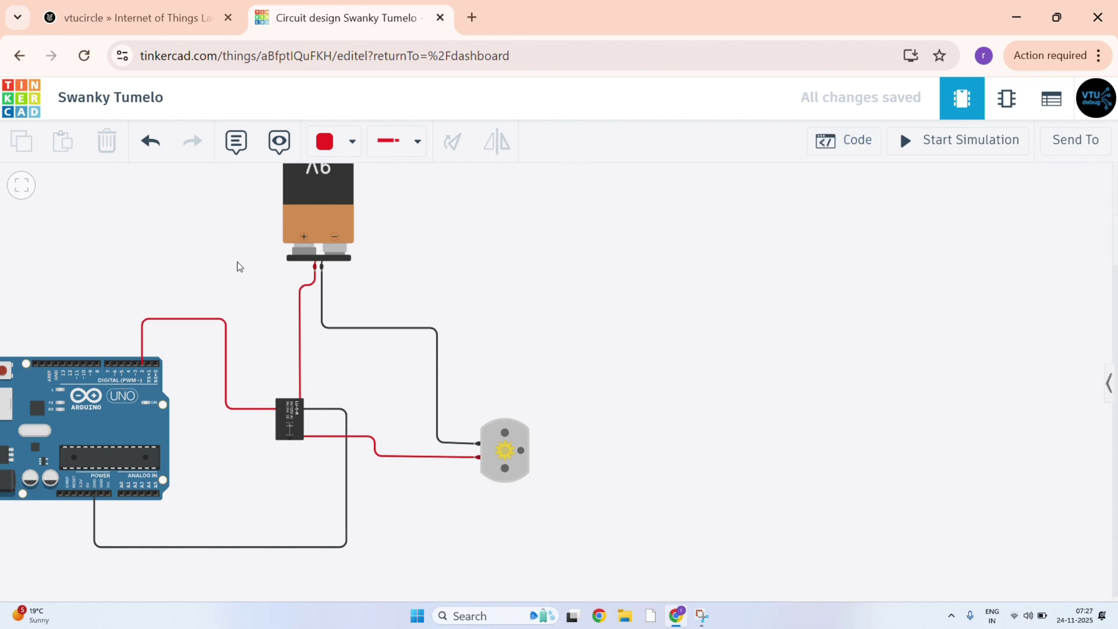
Rename the design from 'Swanky Tumelo' to 'prog2' and return to the dashboard.
click(22, 186)
click(126, 99)
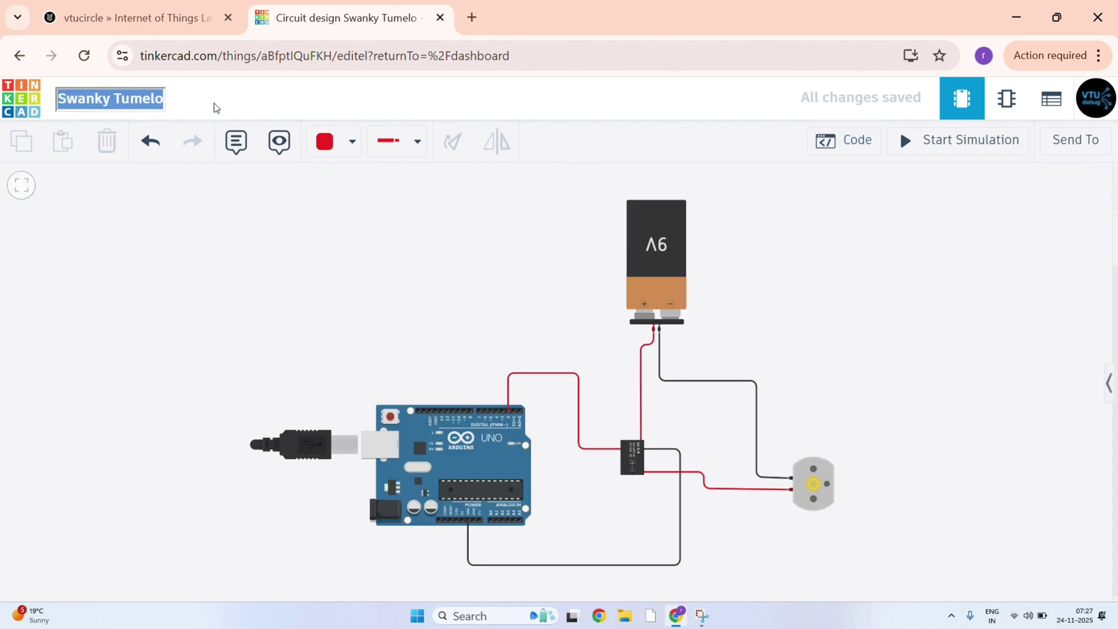
key(BackSpace)
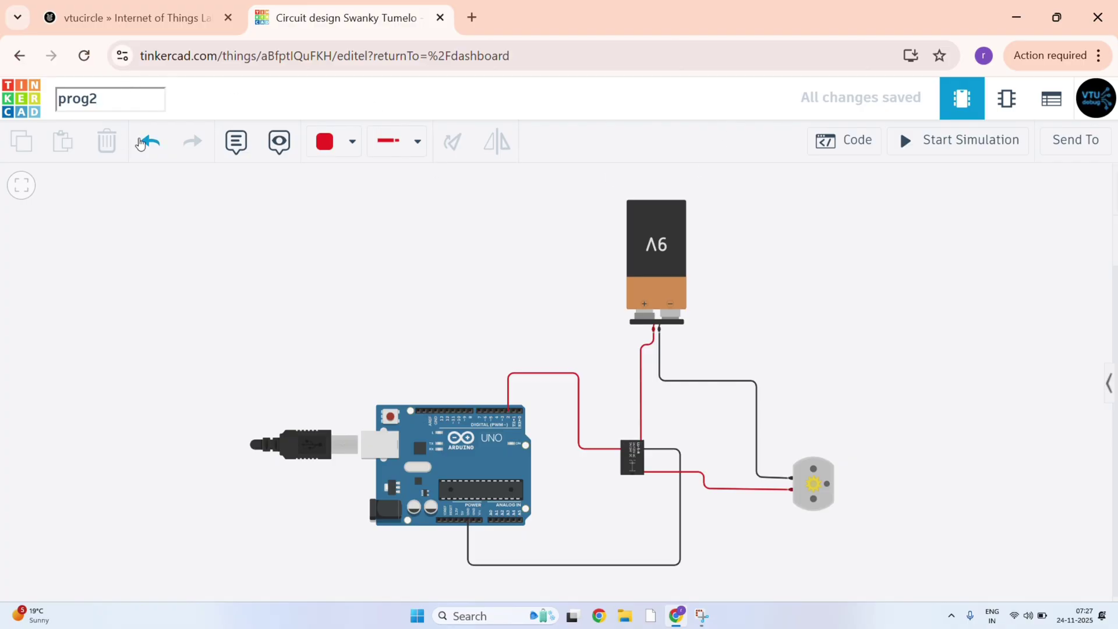
key(Escape)
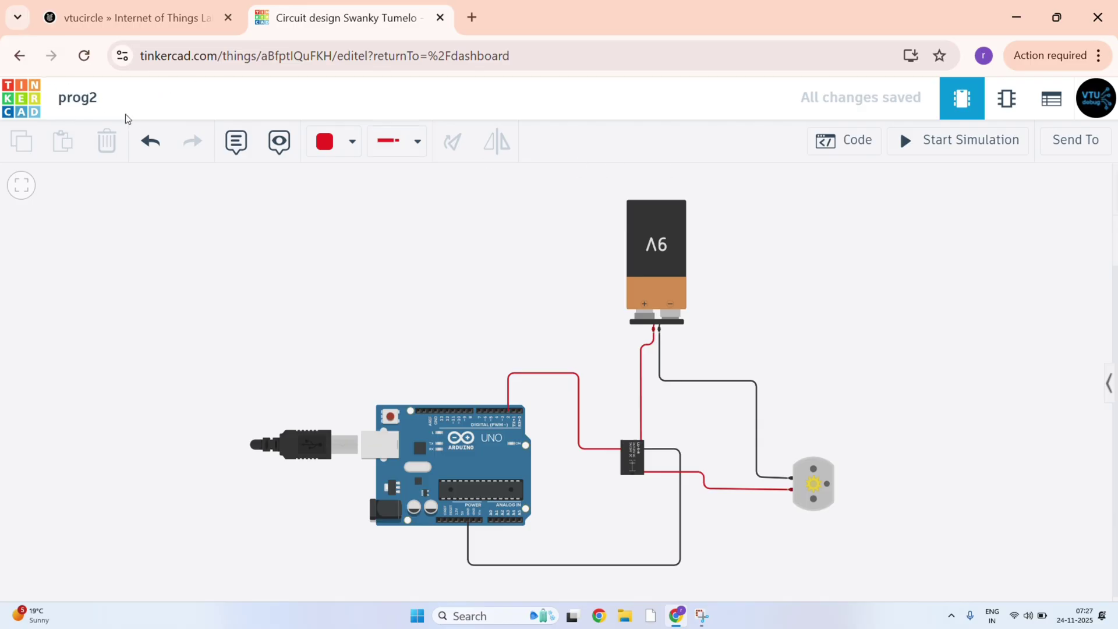
click(32, 102)
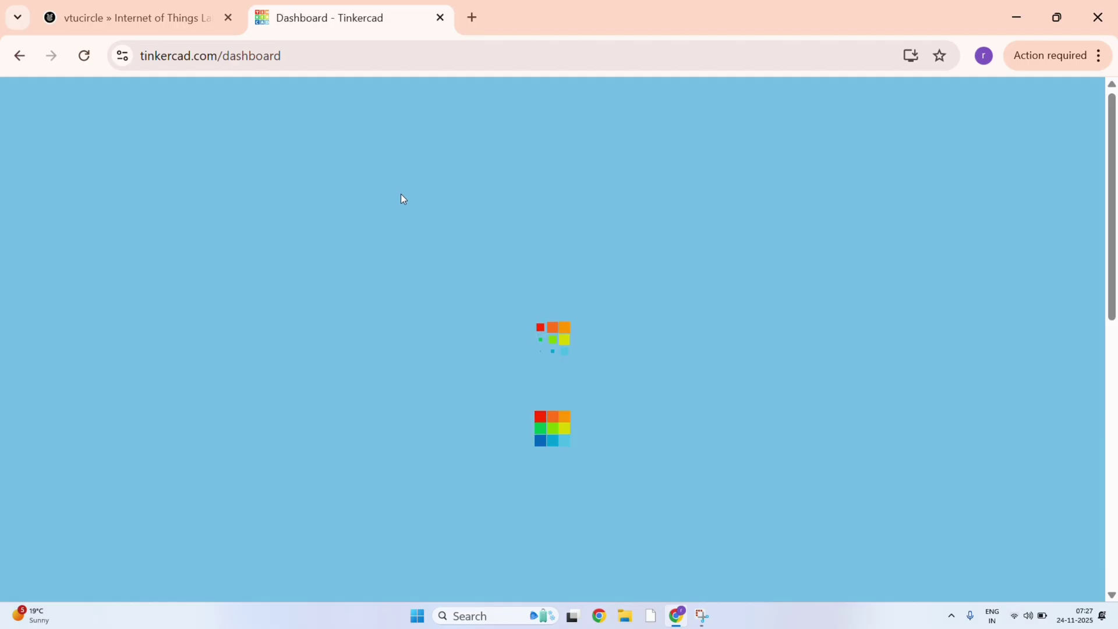
Scroll the dashboard to the prog2 circuit card and open its options menu.
scroll(402, 400, down, 10)
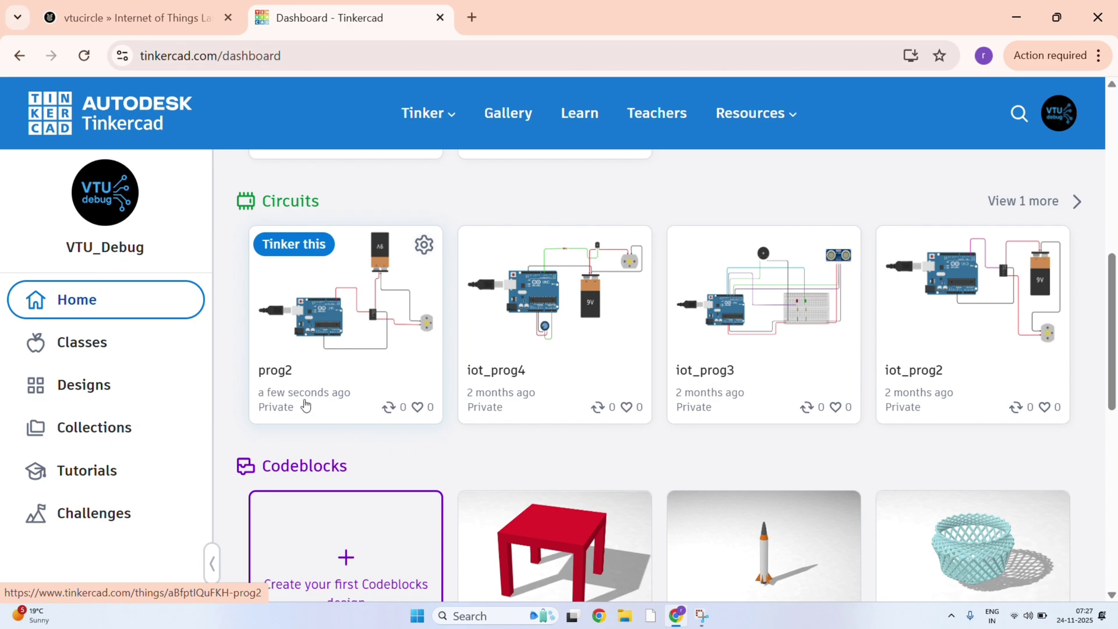
click(423, 245)
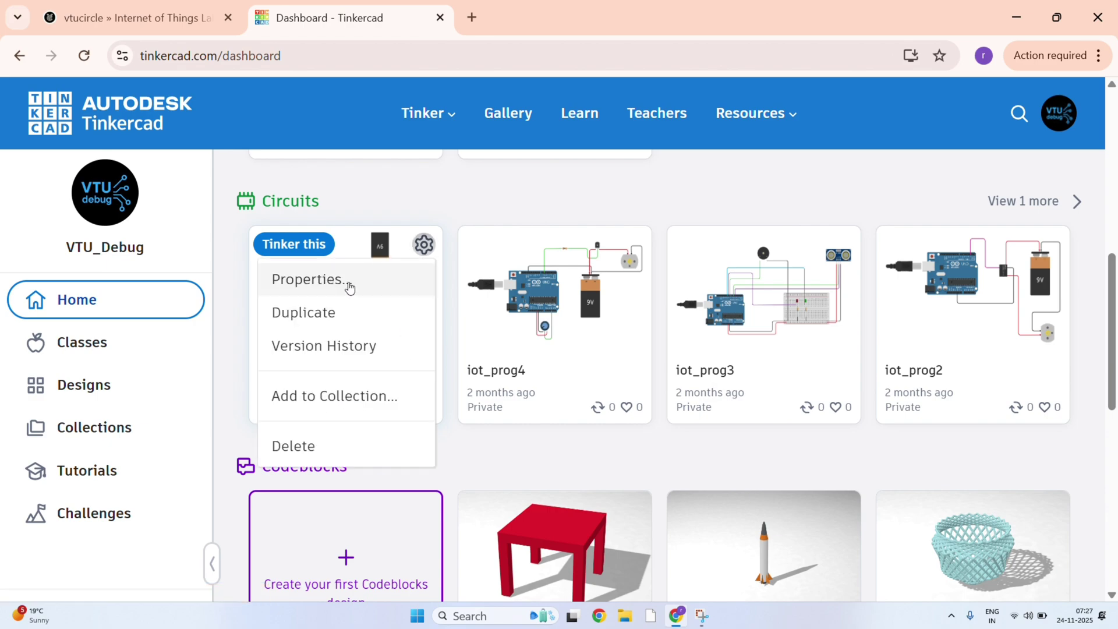
Open prog2's Design properties, set Privacy to Public, and tick the reCAPTCHA checkbox.
click(312, 282)
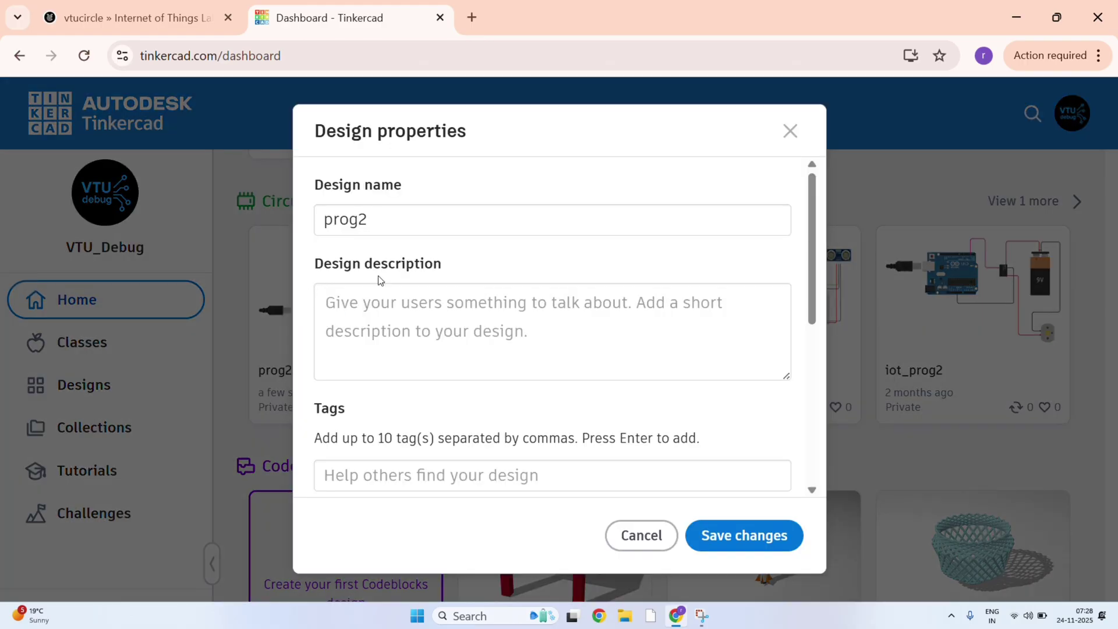
scroll(457, 395, down, 5)
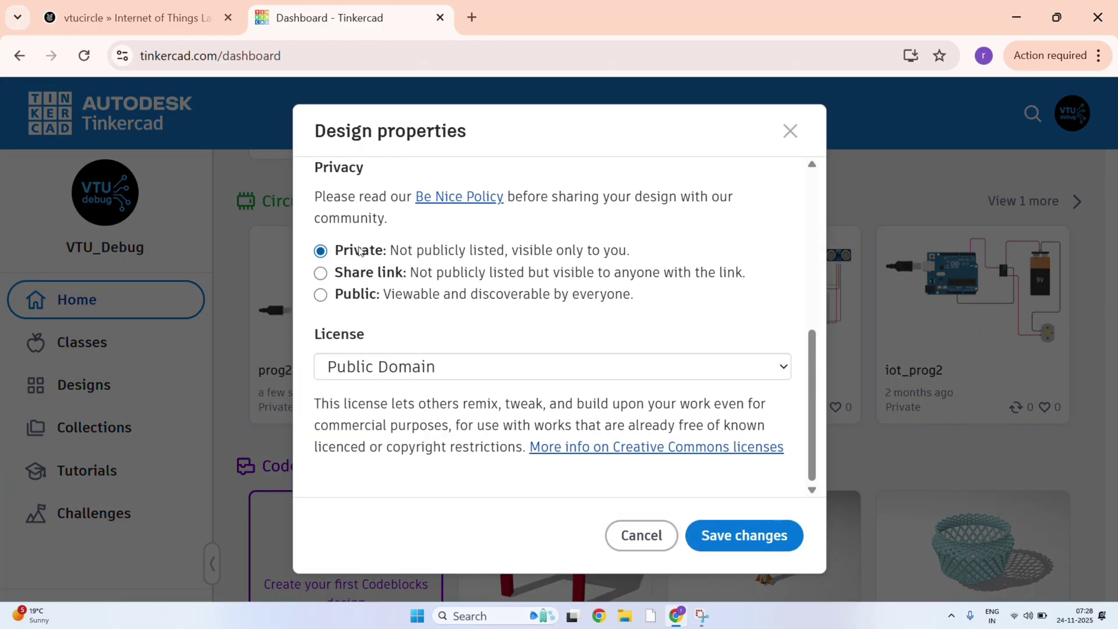
click(321, 296)
click(723, 541)
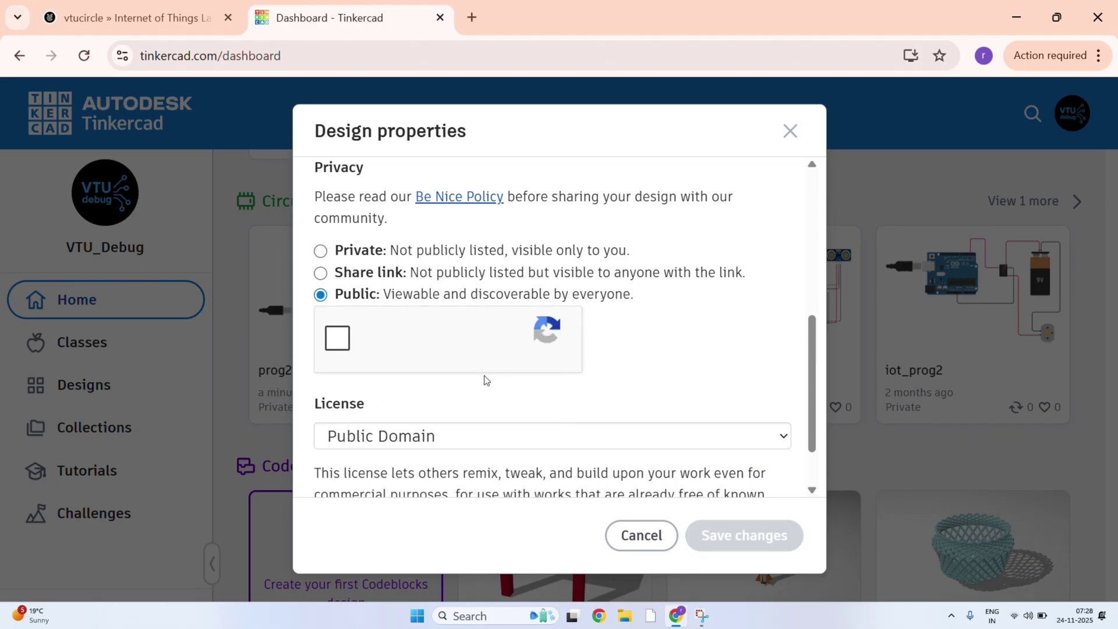
scroll(459, 375, down, 1)
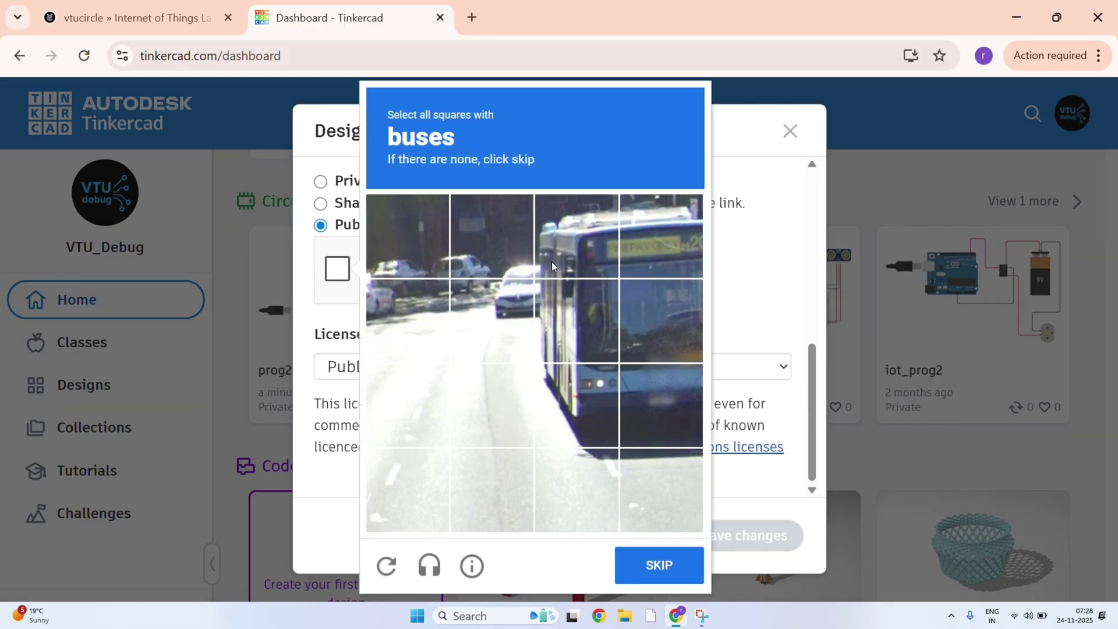
Select every reCAPTCHA square showing a bus and submit the selection.
click(551, 260)
click(650, 256)
click(652, 313)
click(567, 322)
click(570, 405)
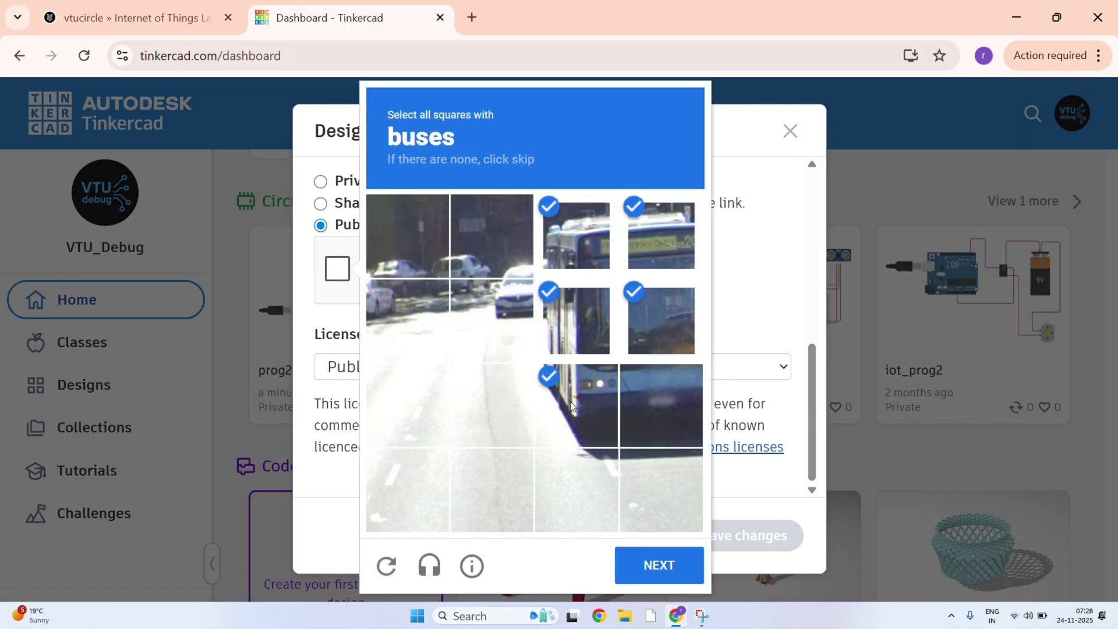
click(655, 401)
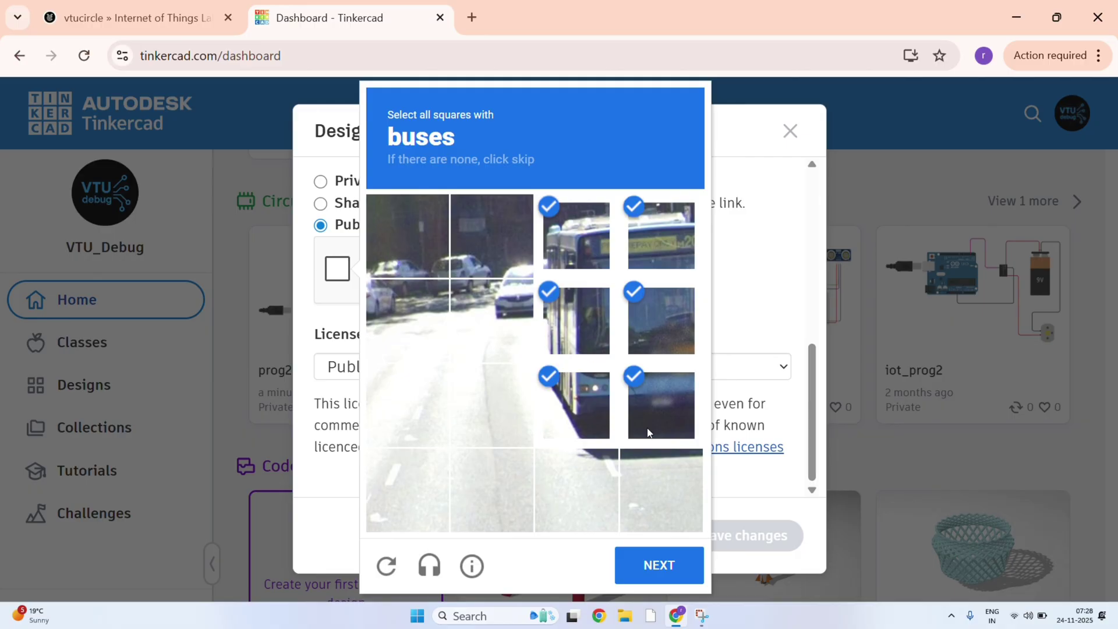
click(644, 574)
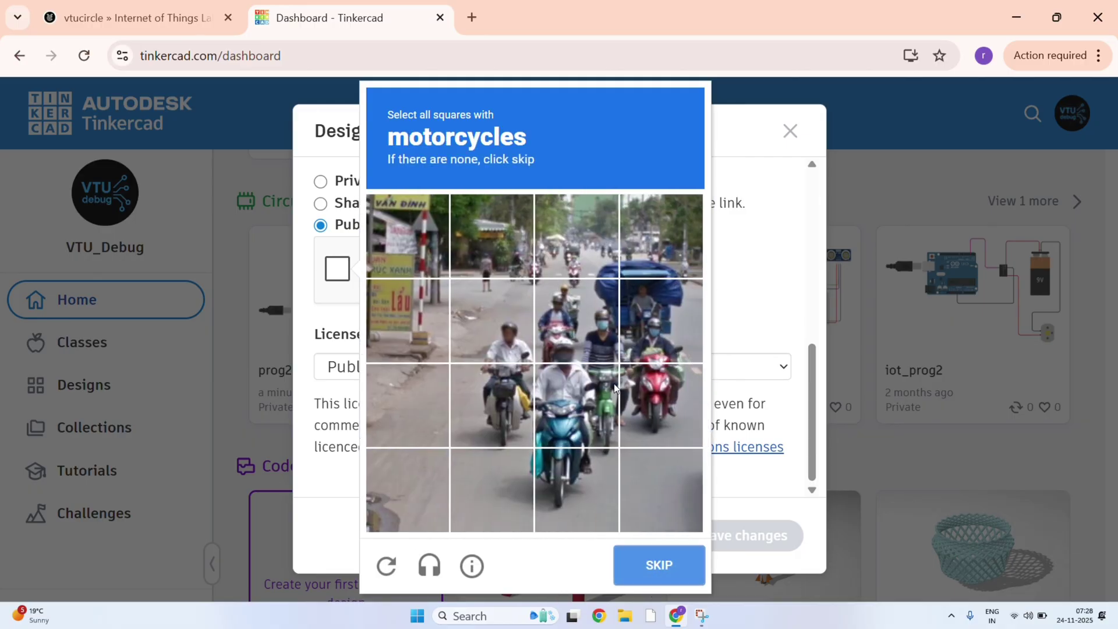
Select all motorcycle squares, including newly loaded ones, and submit the challenge.
click(591, 394)
click(494, 402)
click(574, 472)
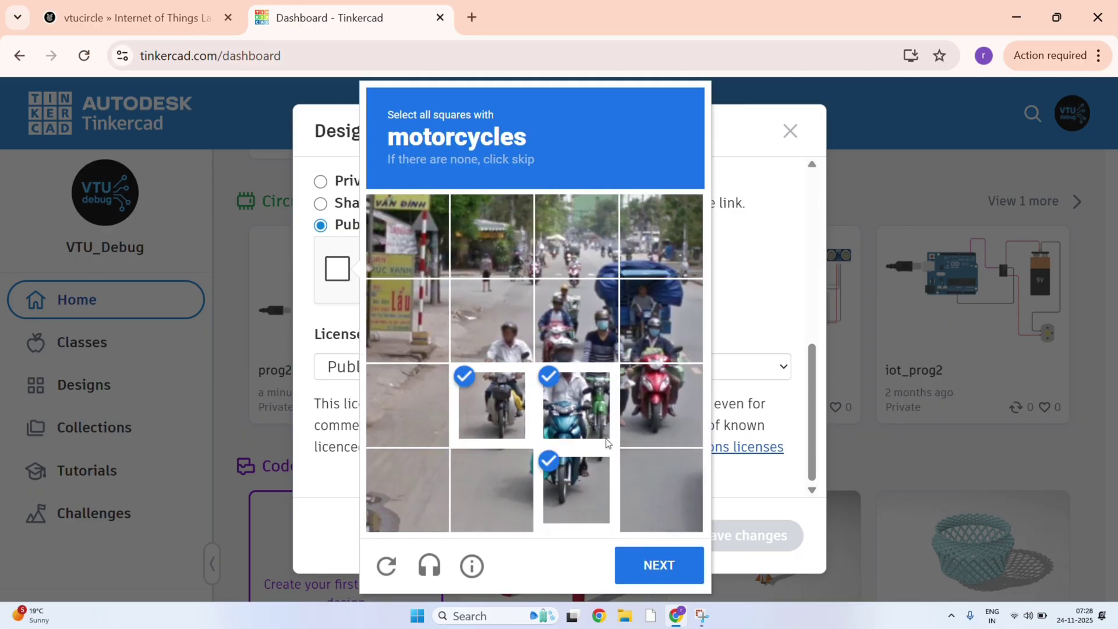
click(646, 419)
click(661, 321)
click(577, 320)
click(576, 236)
click(492, 236)
click(492, 320)
click(661, 236)
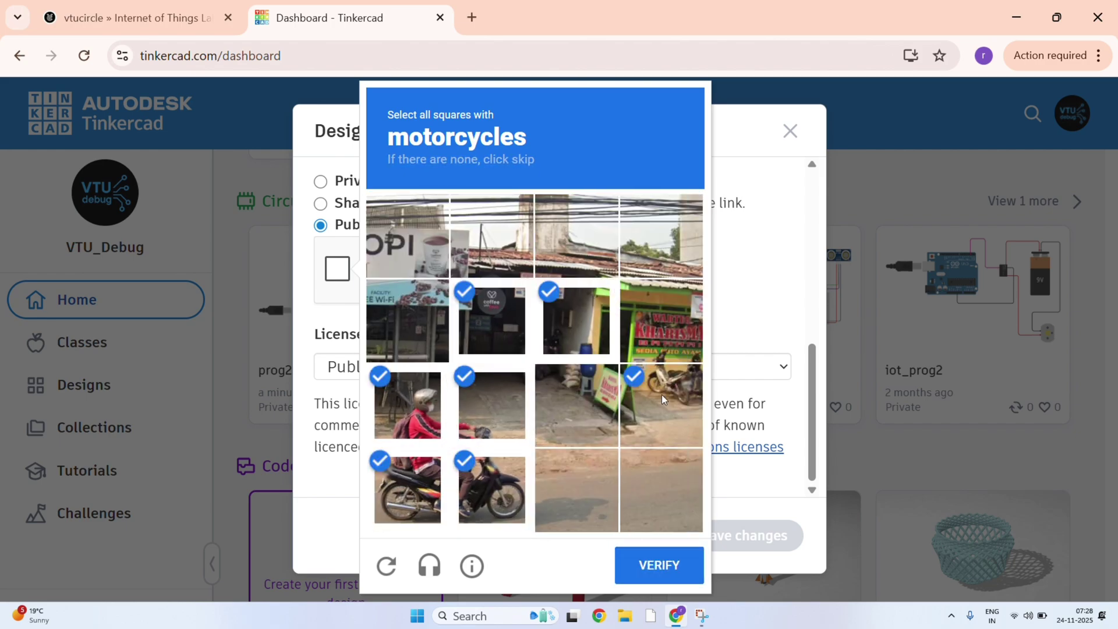
click(647, 563)
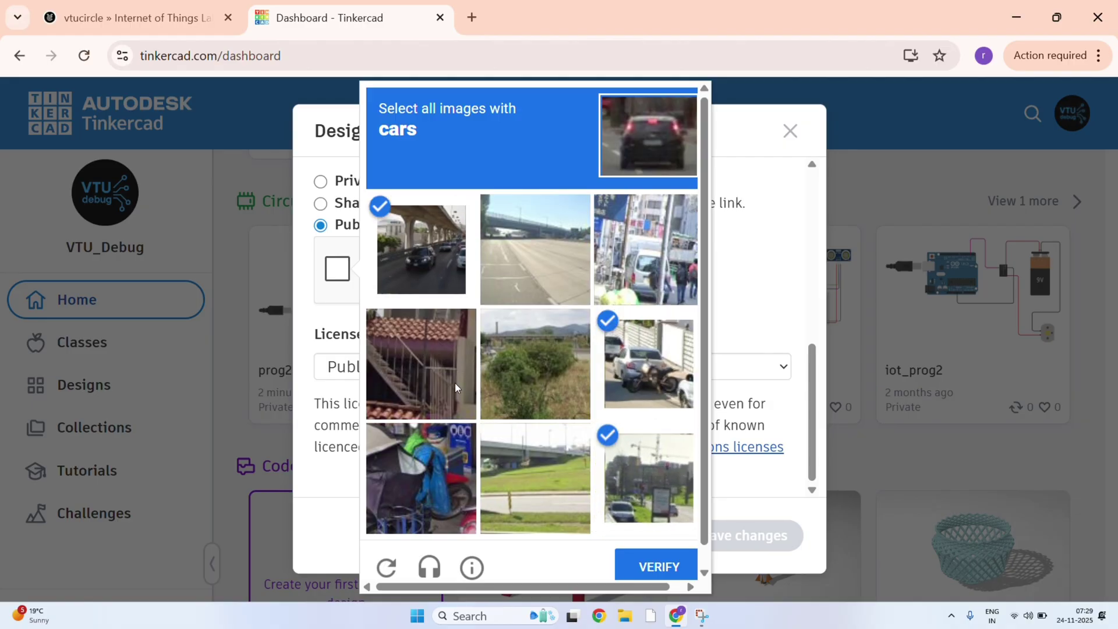
Verify the car challenge and save prog2's Public privacy setting.
click(639, 563)
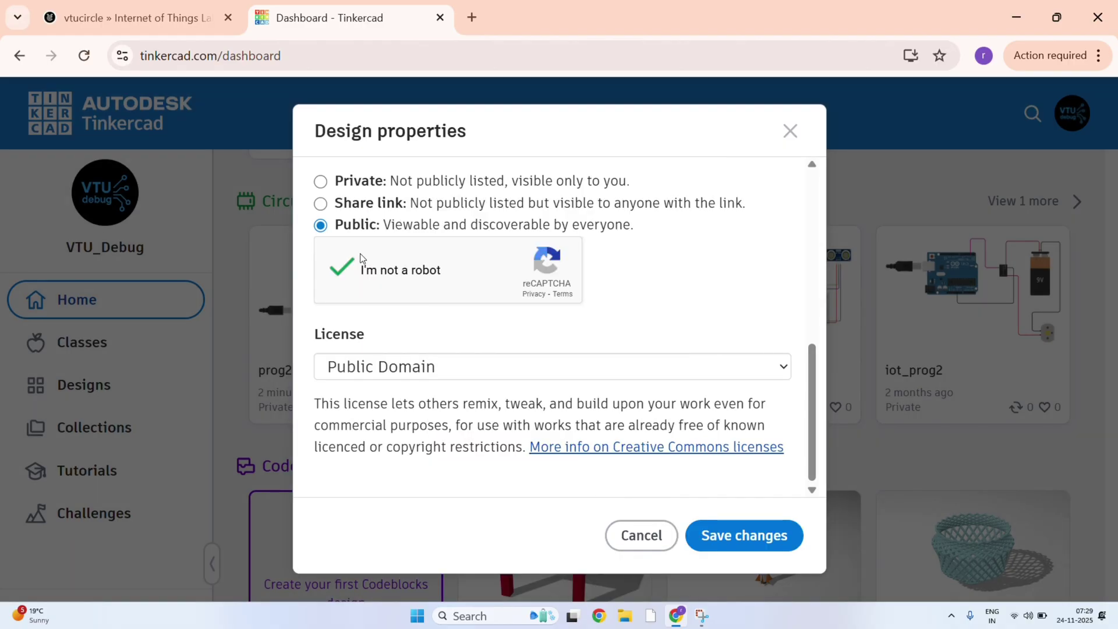
click(737, 541)
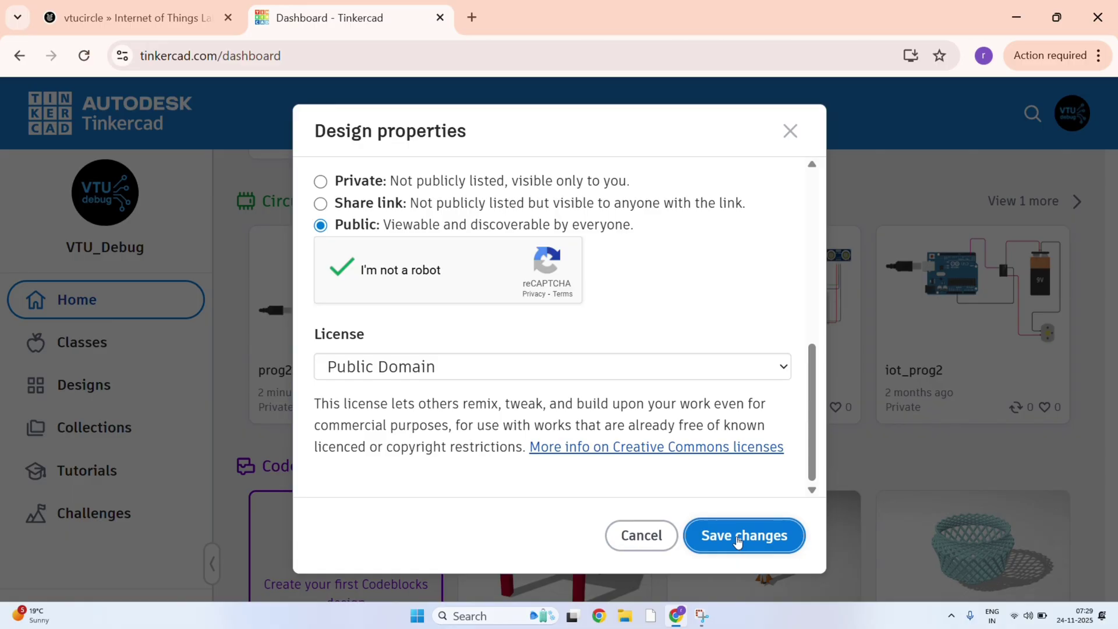
scroll(731, 539, down, 10)
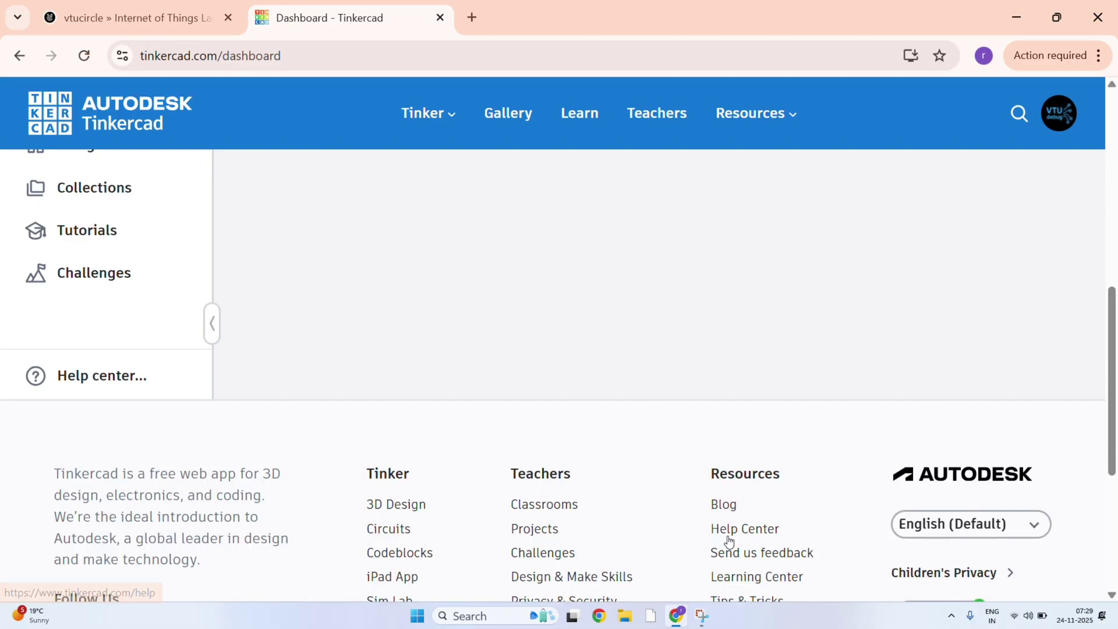
Leave the Help Center for the dashboard and confirm prog2 shows Public (pending) under Circuits.
click(728, 533)
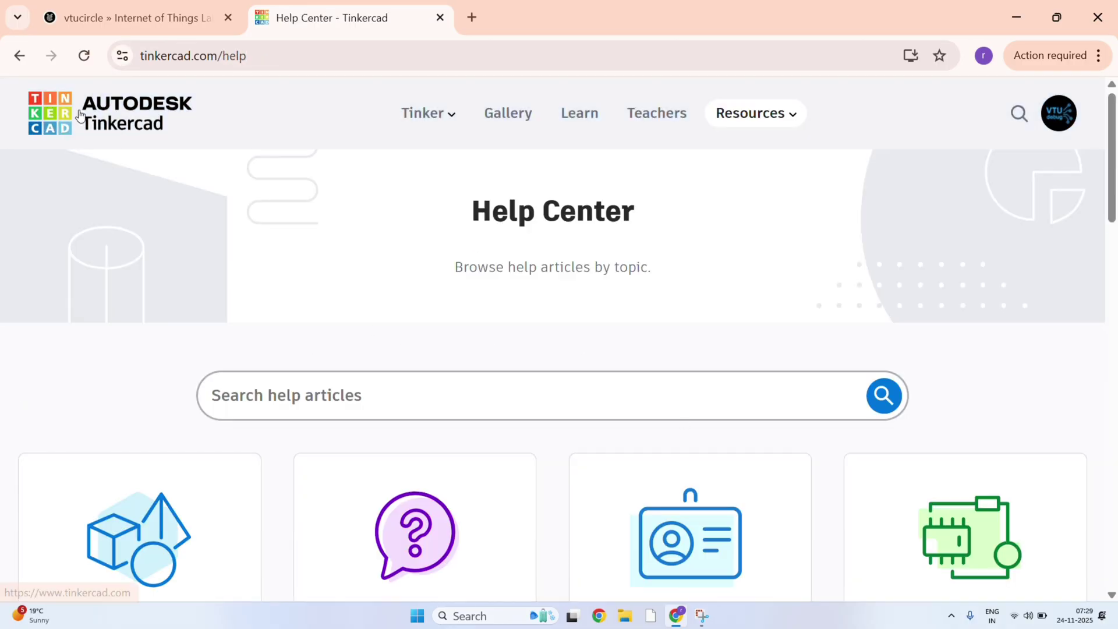
click(87, 133)
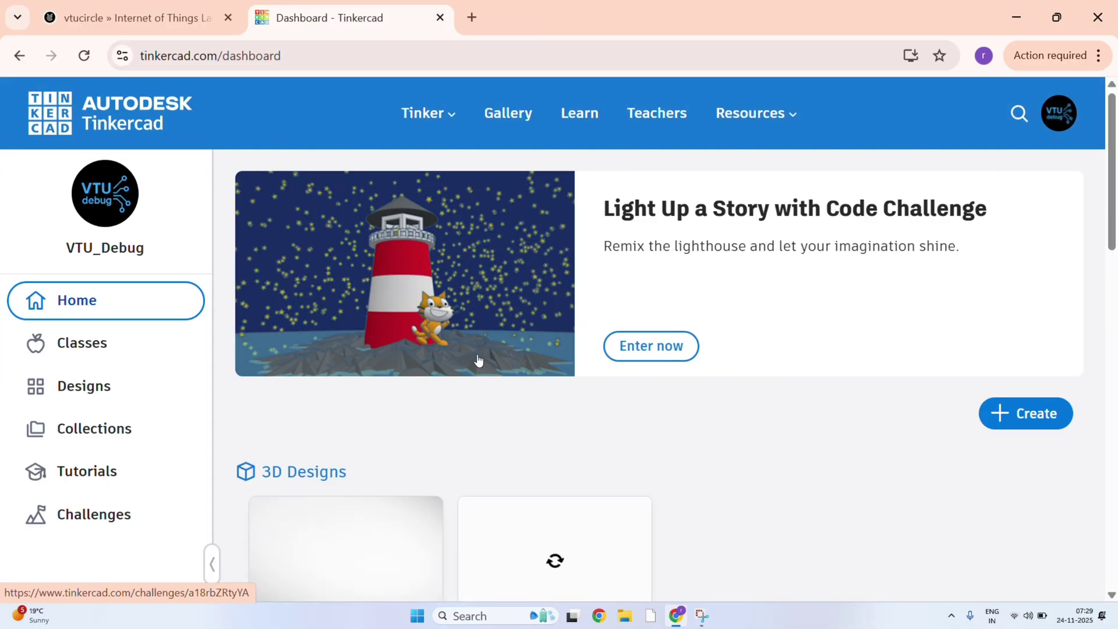
scroll(477, 361, down, 6)
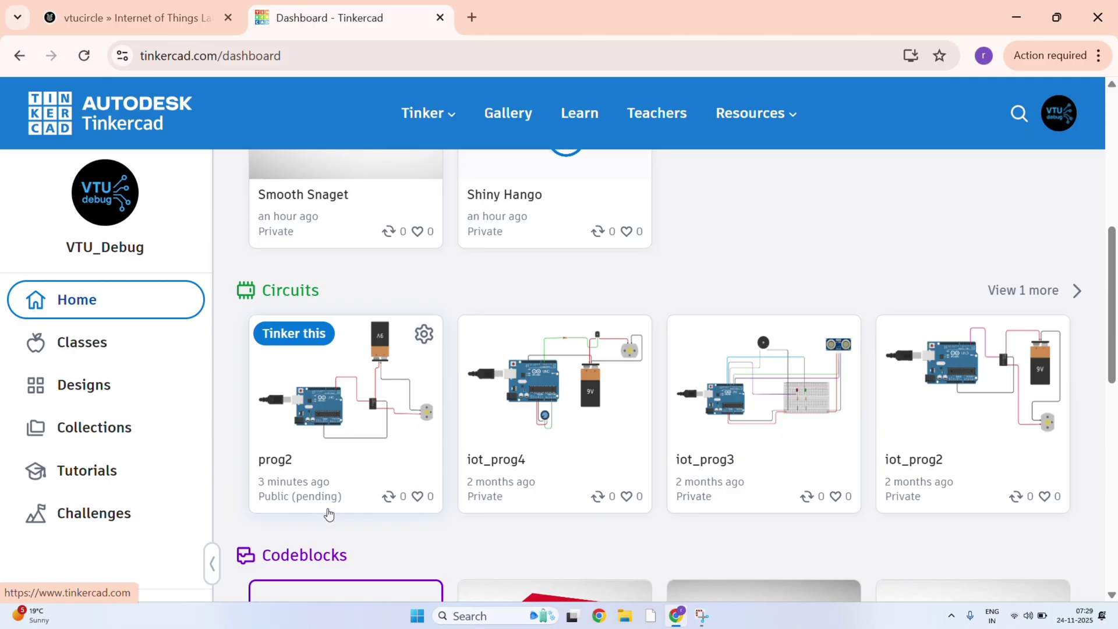
scroll(437, 373, up, 1)
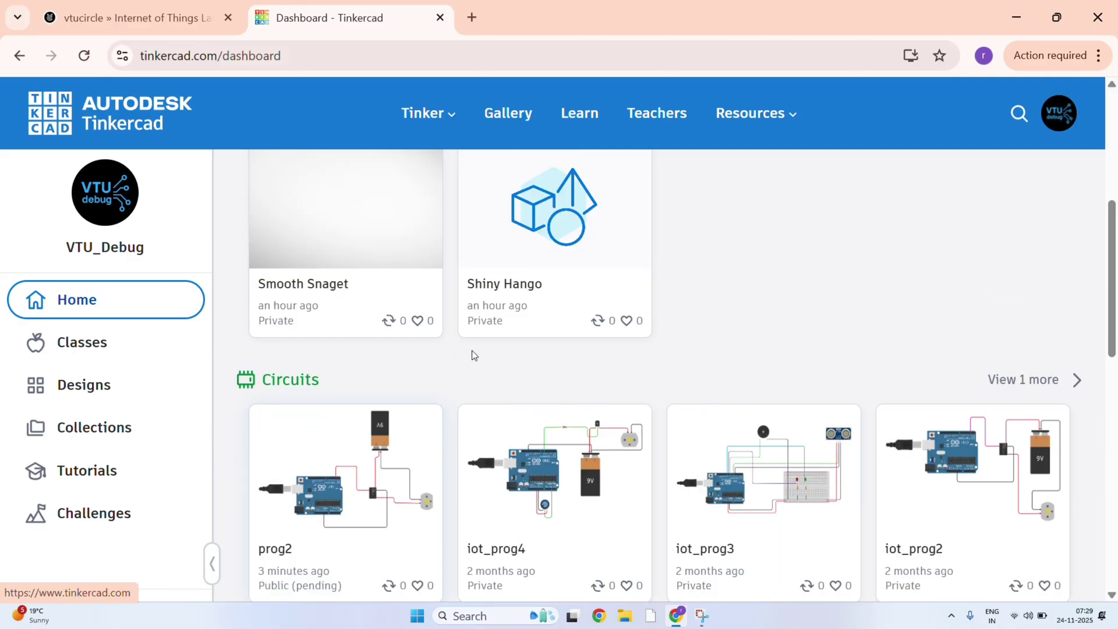